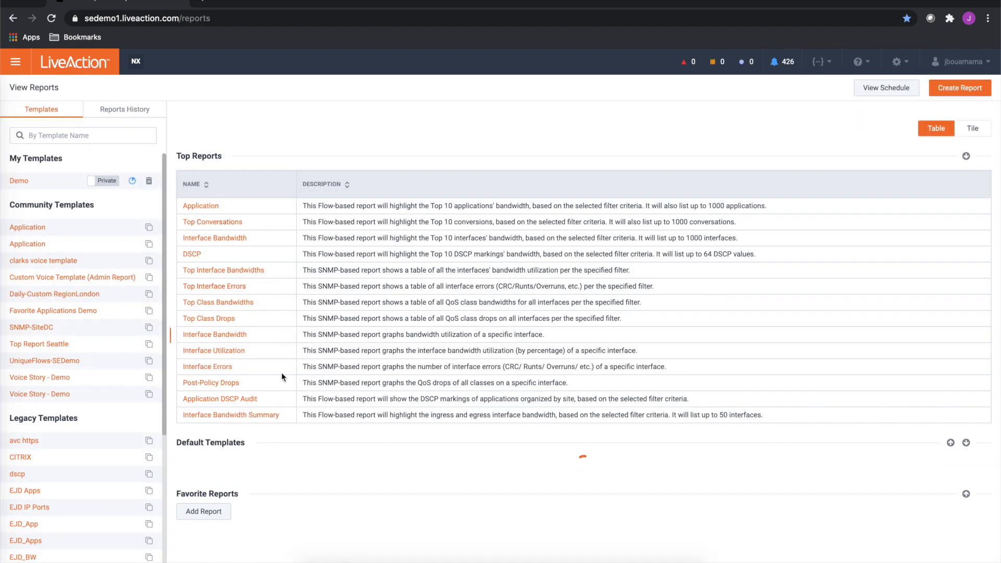
# Open the Voice Analysis default template to review its included reports and settings, and close it without executing
pyautogui.scroll(-5, 297, 374)
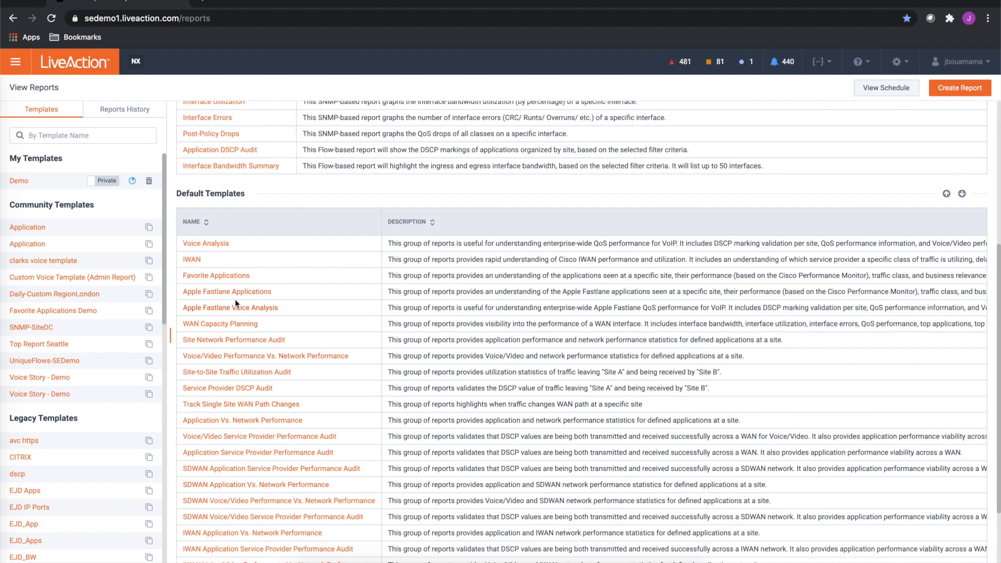
pyautogui.click(204, 245)
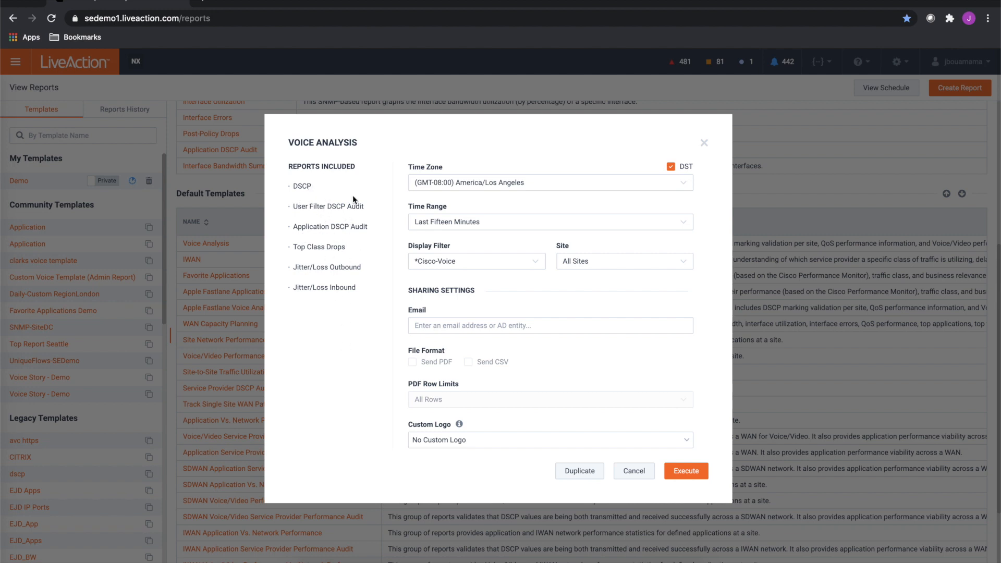
pyautogui.click(636, 472)
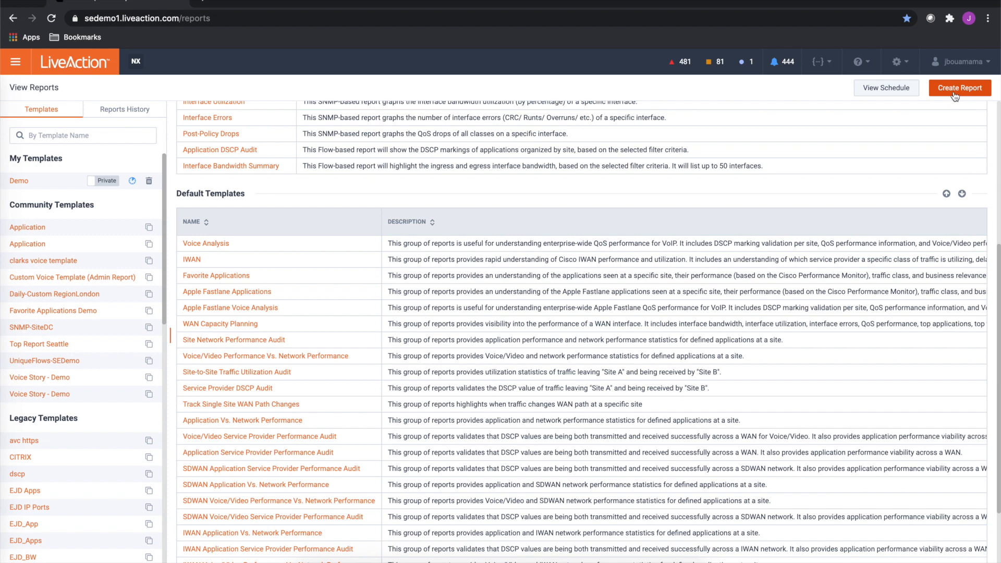
# Start a new report group named Test12 with the Standard presentation mode
pyautogui.click(953, 97)
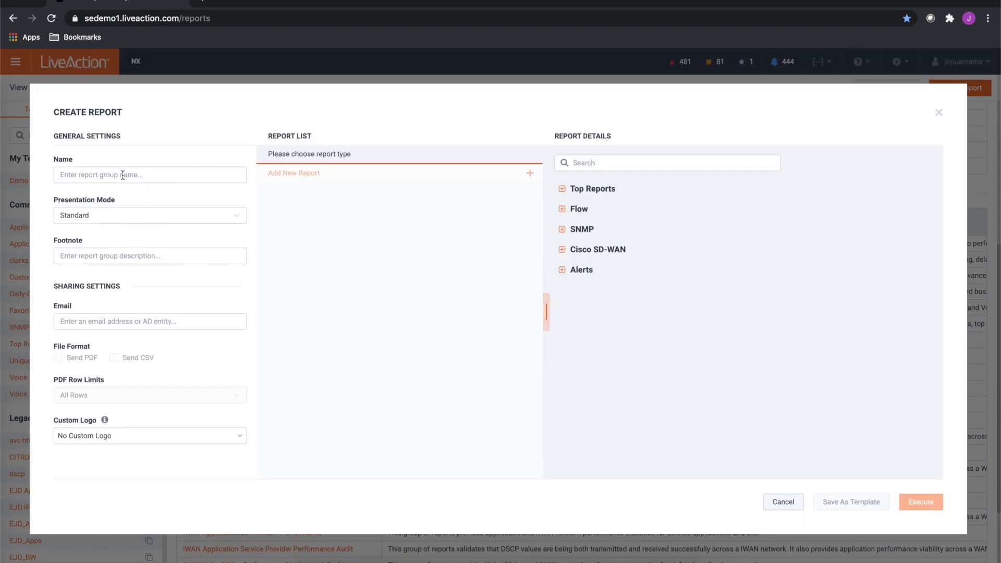
pyautogui.write('Test12')
pyautogui.click(124, 216)
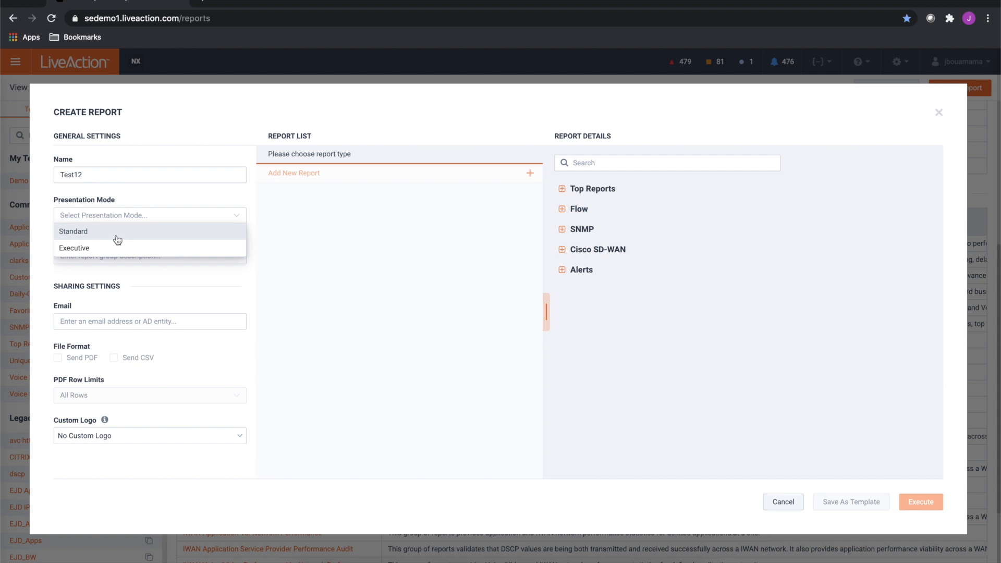
pyautogui.click(83, 231)
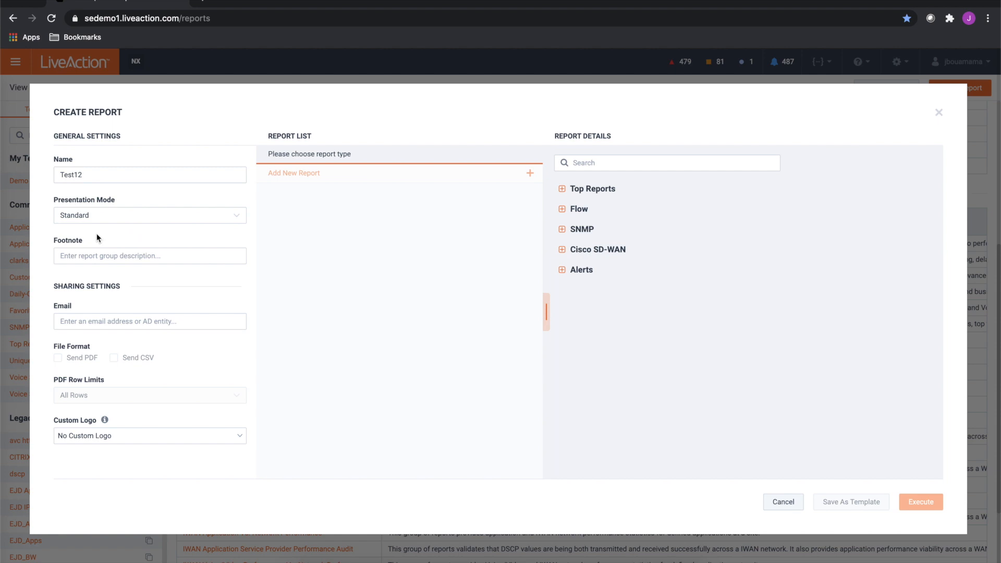
# Add the Application (Flow) report from the Top Reports category to the report group
pyautogui.click(96, 322)
pyautogui.click(563, 190)
pyautogui.click(588, 208)
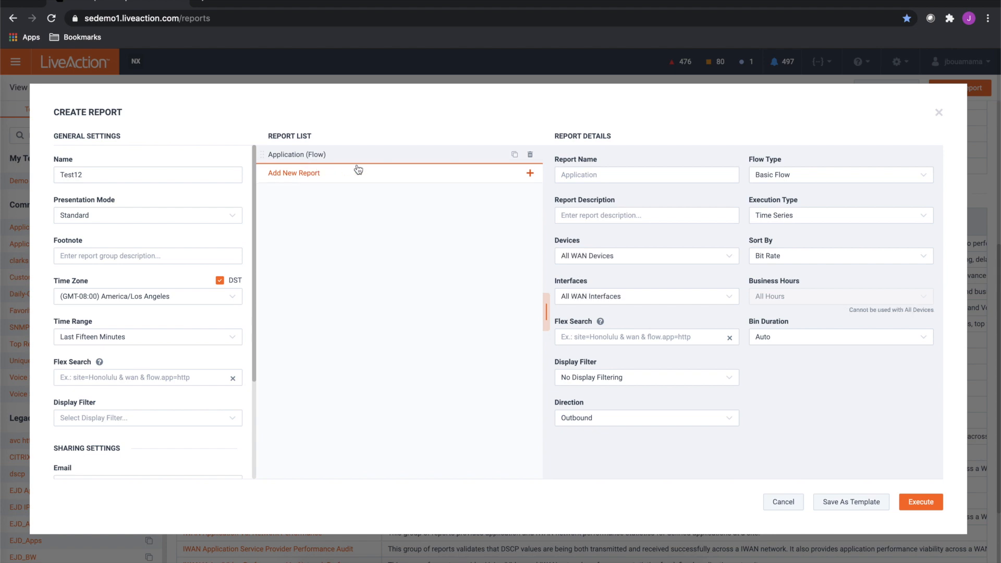
# Add a second report to the group, searching the report types for "top" and choosing Top Conversations (Flow)
pyautogui.click(319, 179)
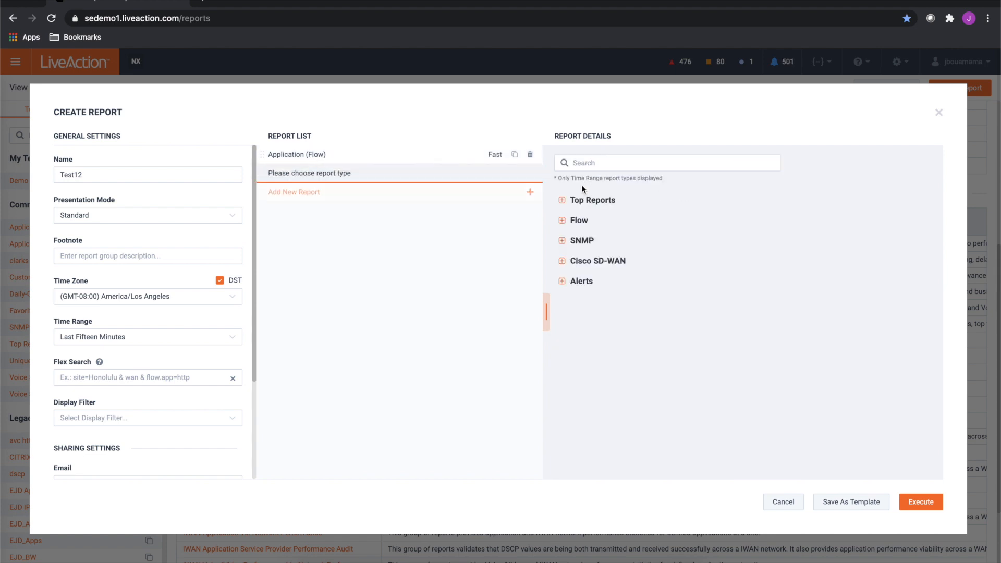
pyautogui.click(579, 221)
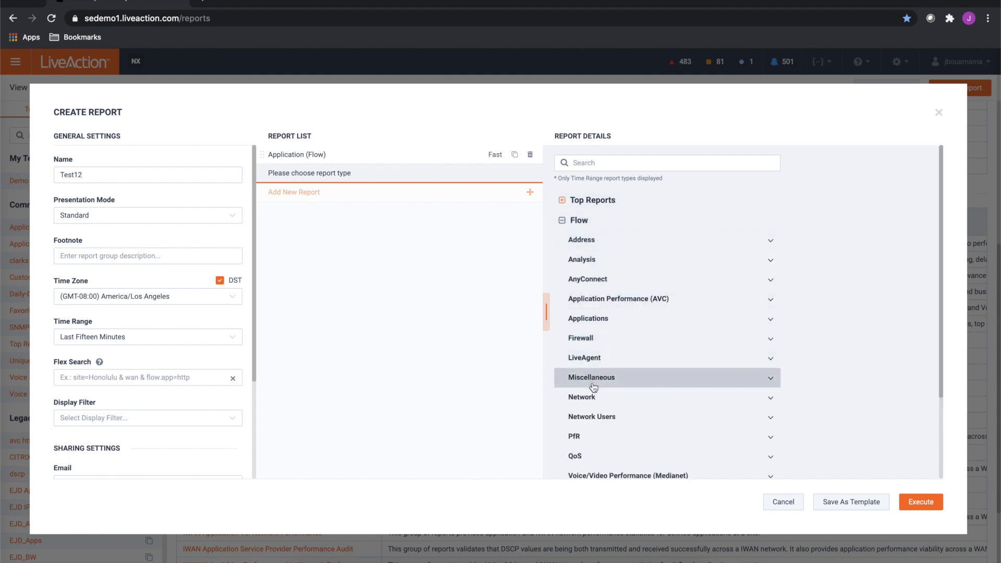
pyautogui.click(562, 202)
pyautogui.click(609, 165)
pyautogui.write('top')
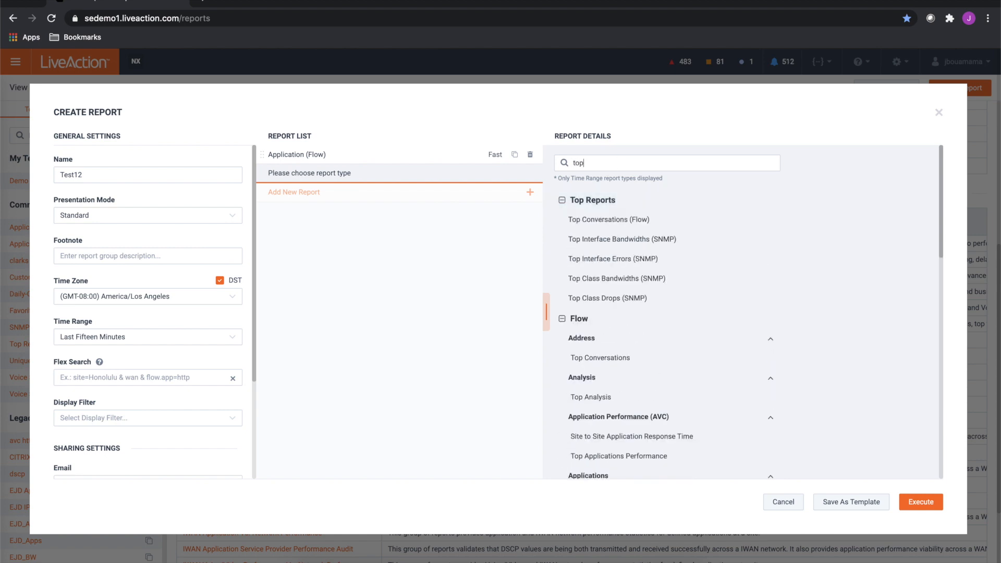
pyautogui.click(619, 227)
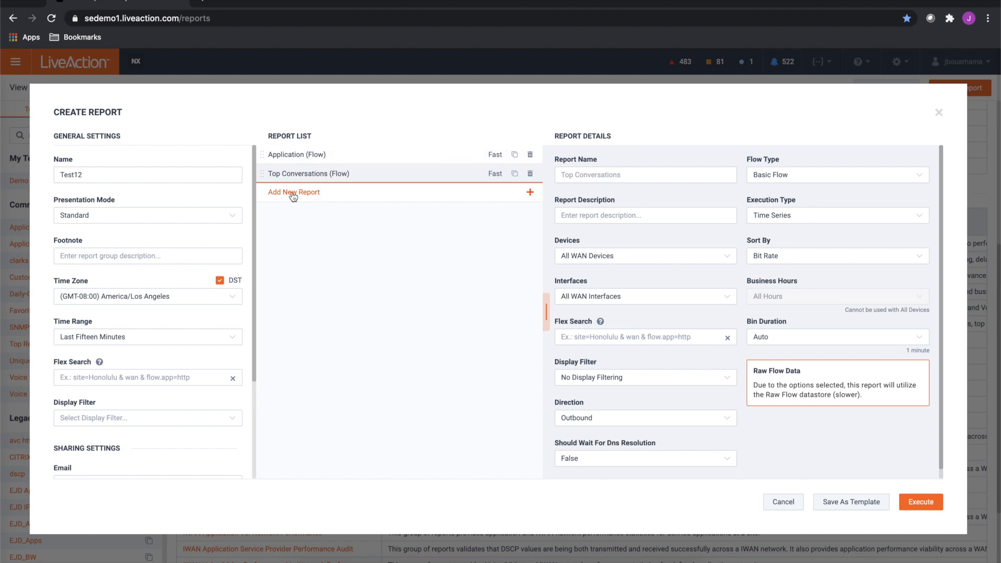
# Review the execution types and device choices of the Top Conversations report, keeping Time Series and All WAN Devices
pyautogui.moveTo(303, 155)
pyautogui.mouseDown()
pyautogui.moveTo(301, 179)
pyautogui.moveTo(312, 170)
pyautogui.mouseUp()
pyautogui.click(769, 215)
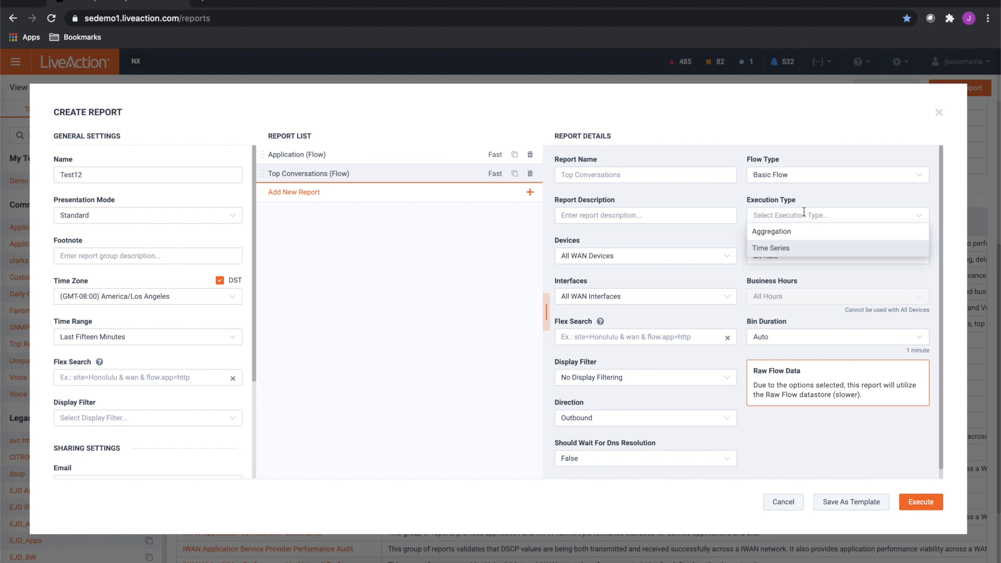
pyautogui.click(768, 253)
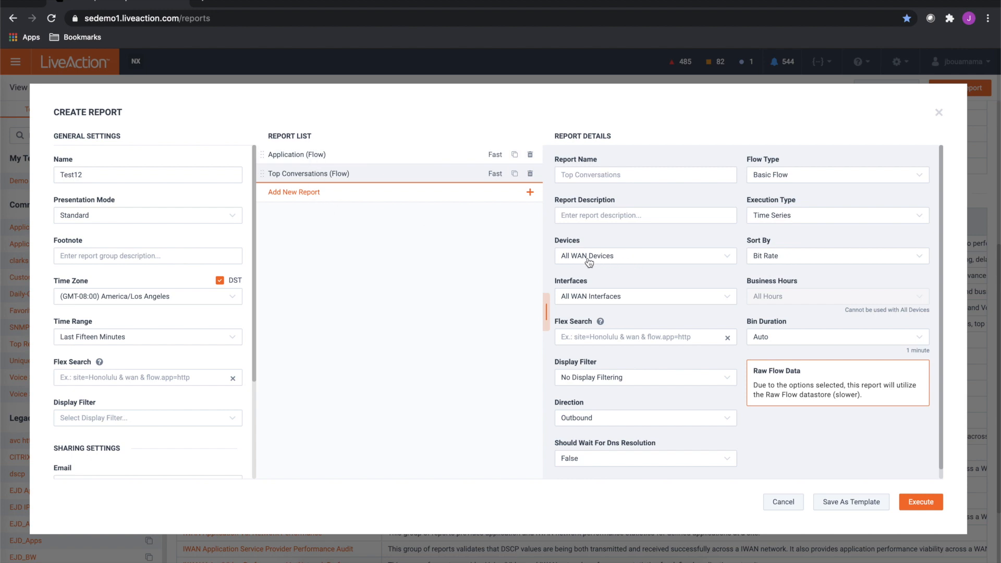
pyautogui.click(589, 262)
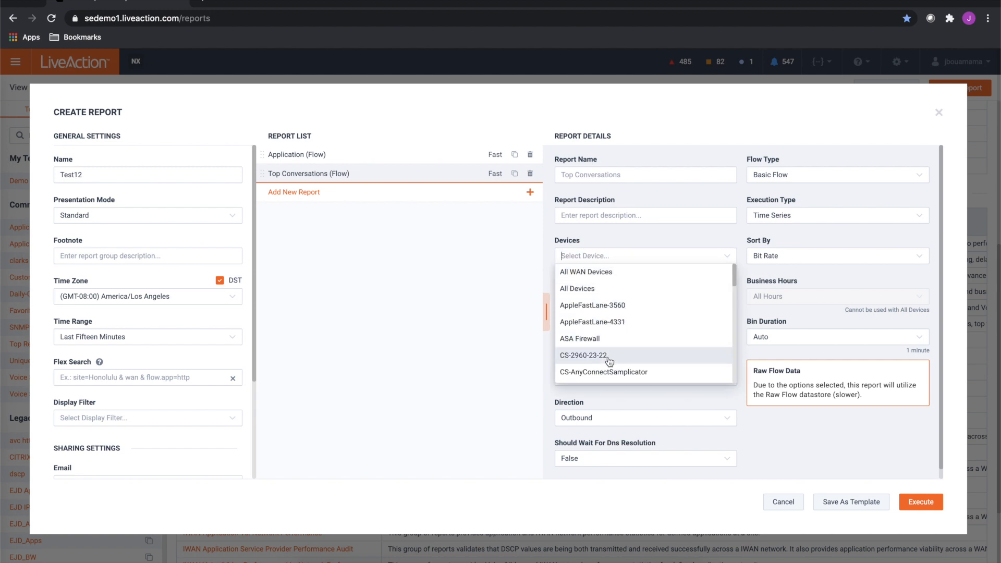
pyautogui.press('Return')
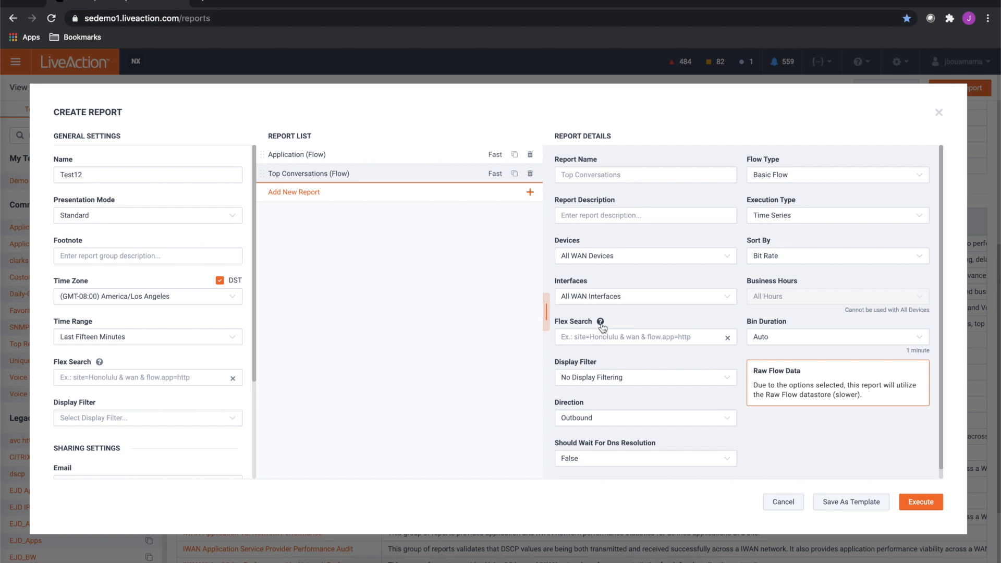
# Read the example expressions in the Flex Search help, including flow.app=ms-lync, and close the help
pyautogui.click(601, 323)
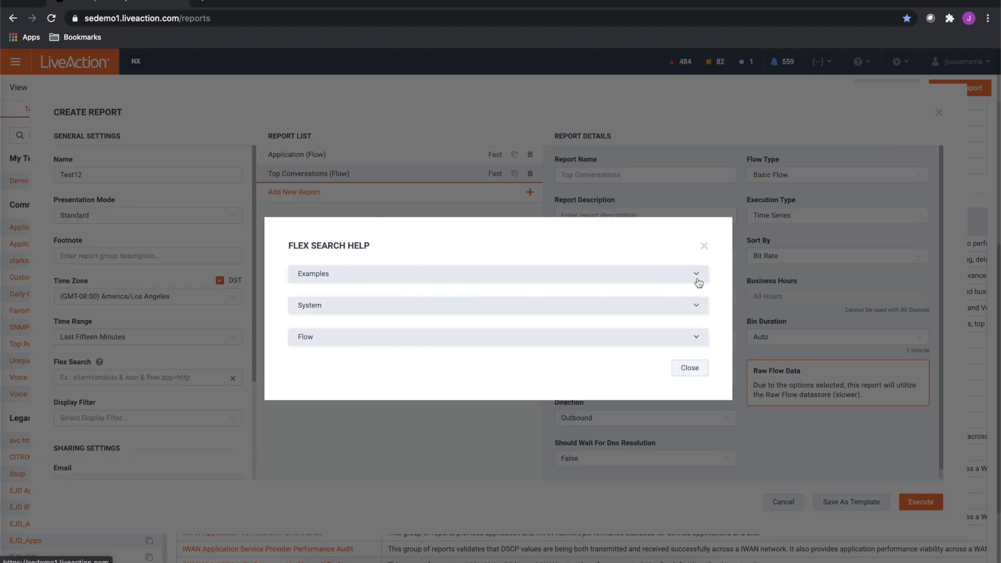
pyautogui.click(340, 275)
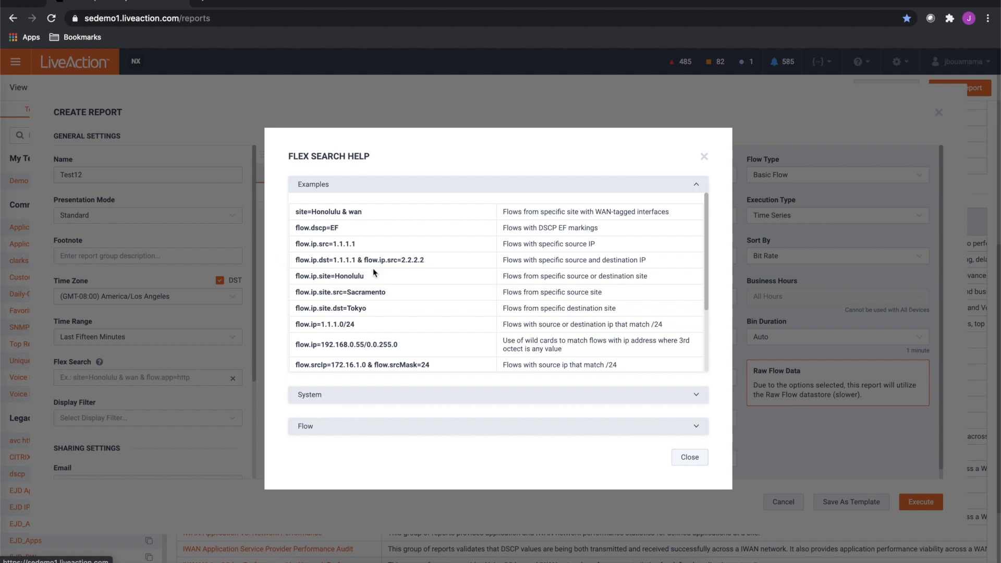
pyautogui.scroll(-3, 392, 316)
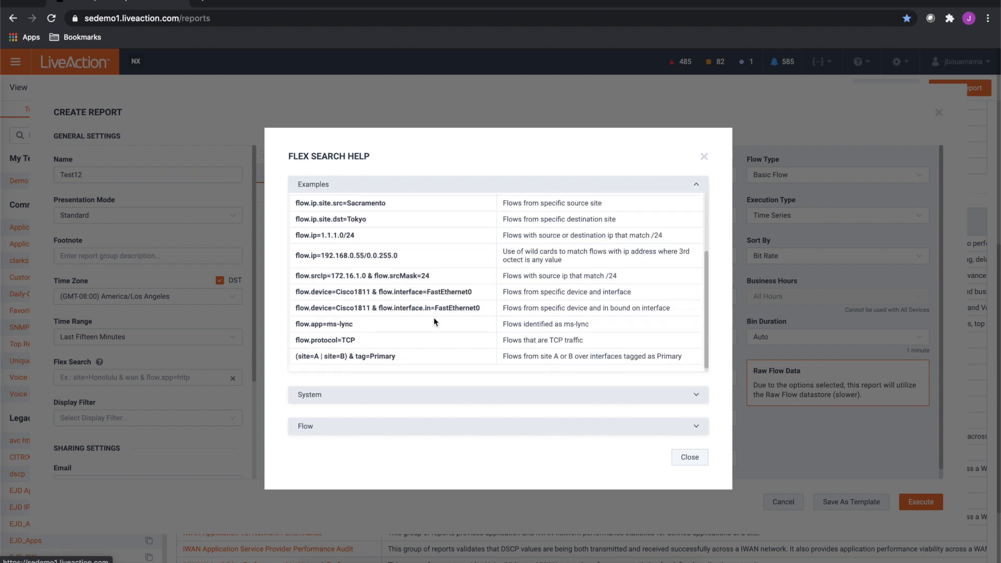
pyautogui.moveTo(358, 326); pyautogui.dragTo(293, 323)
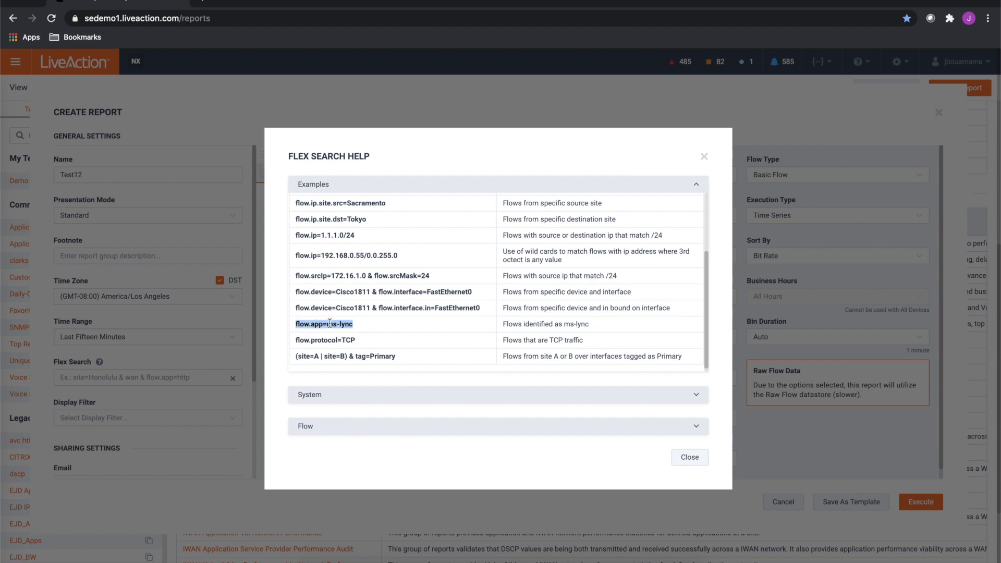
pyautogui.click(704, 157)
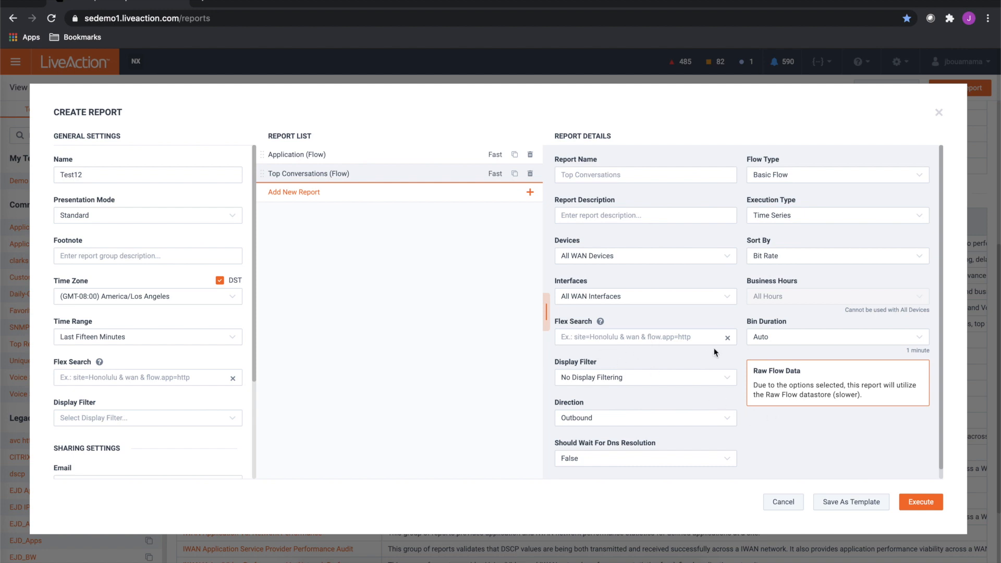
# Set the Top Conversations report's display filter to *Cisco-Voice and its direction to Inbound and Outbound Separated
pyautogui.click(594, 386)
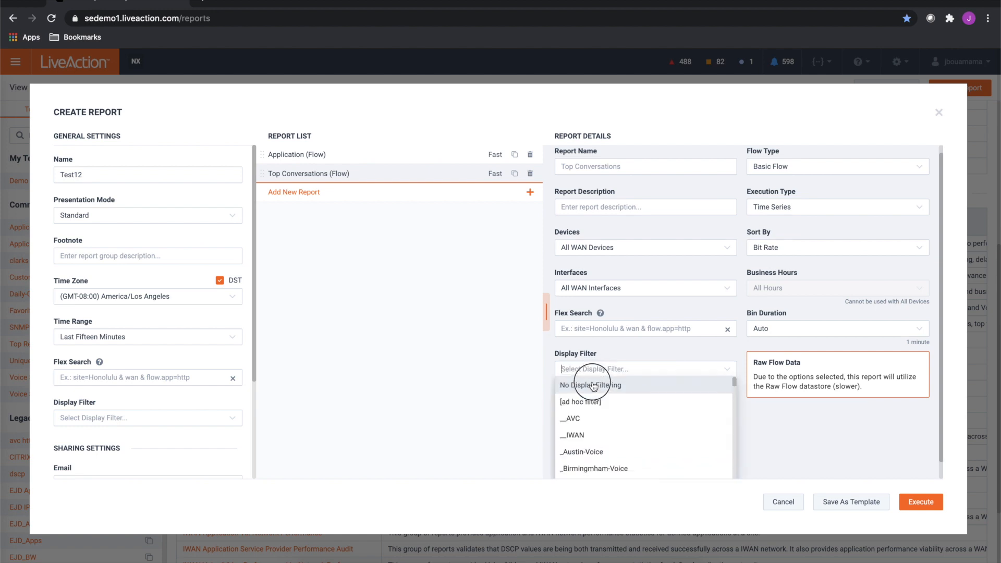
pyautogui.scroll(-3, 617, 413)
pyautogui.scroll(-1, 617, 413)
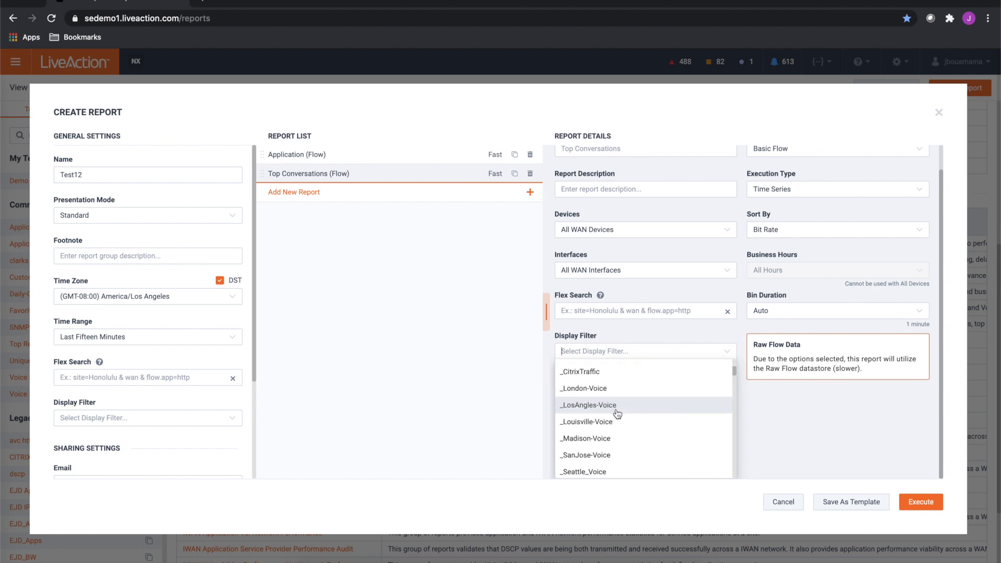
pyautogui.scroll(-2, 618, 413)
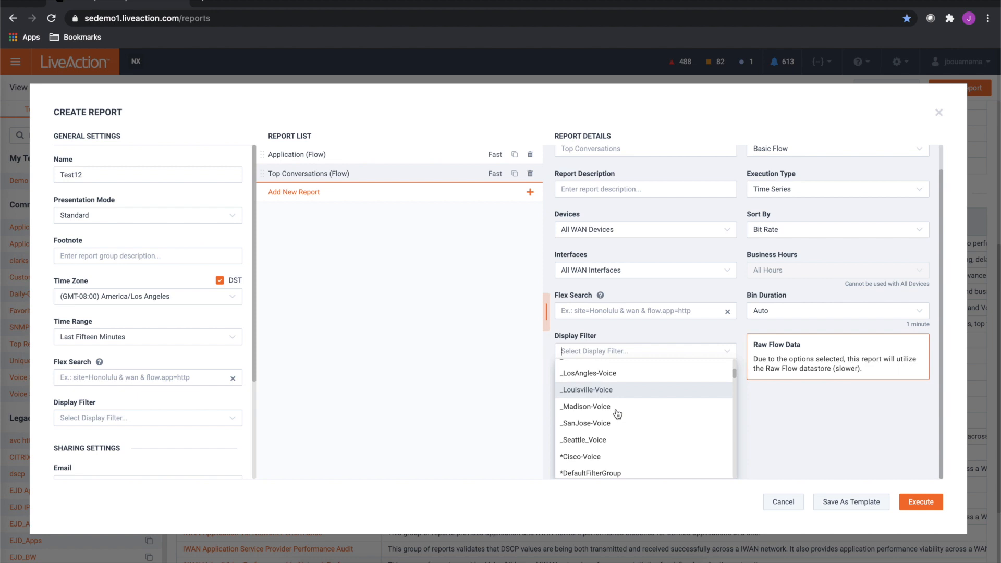
pyautogui.click(603, 457)
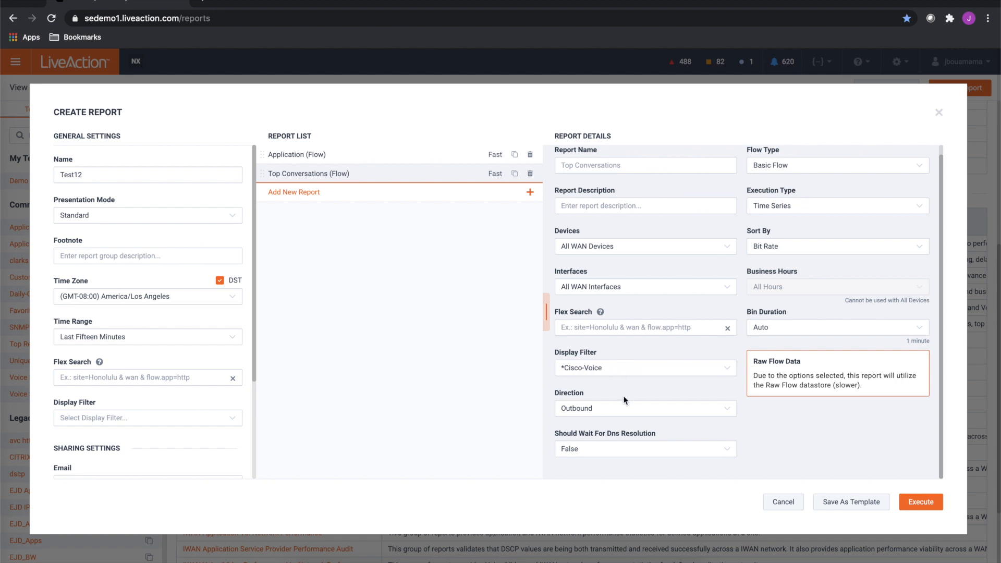
pyautogui.click(585, 410)
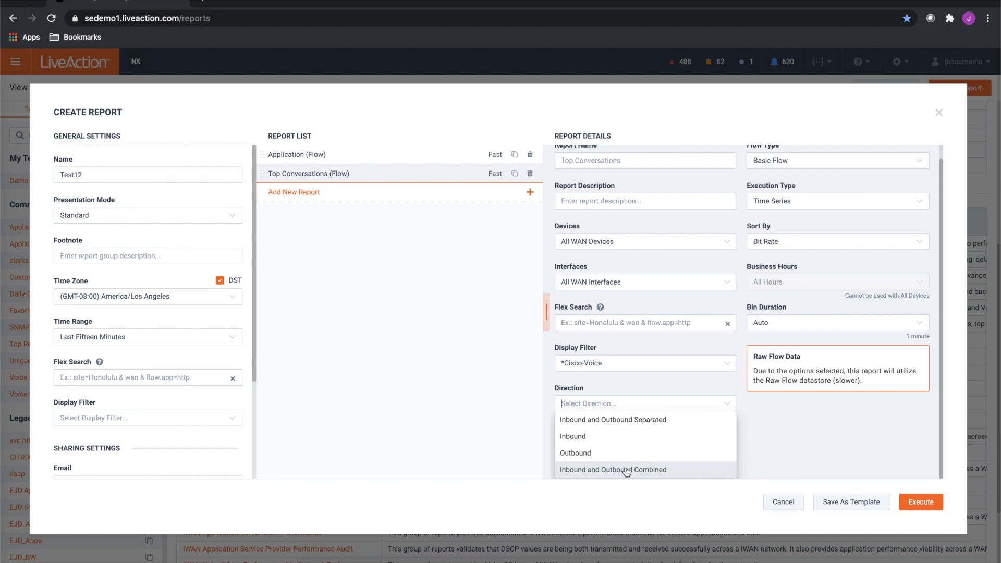
pyautogui.click(634, 422)
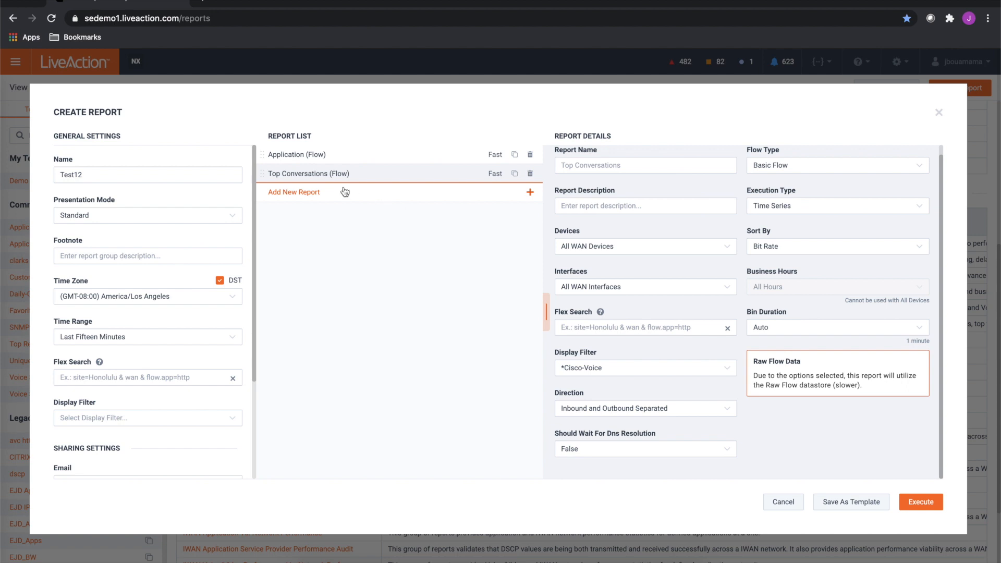
# Select the Application report and set the display filter in the group's general settings to *Cisco-Voice
pyautogui.click(312, 156)
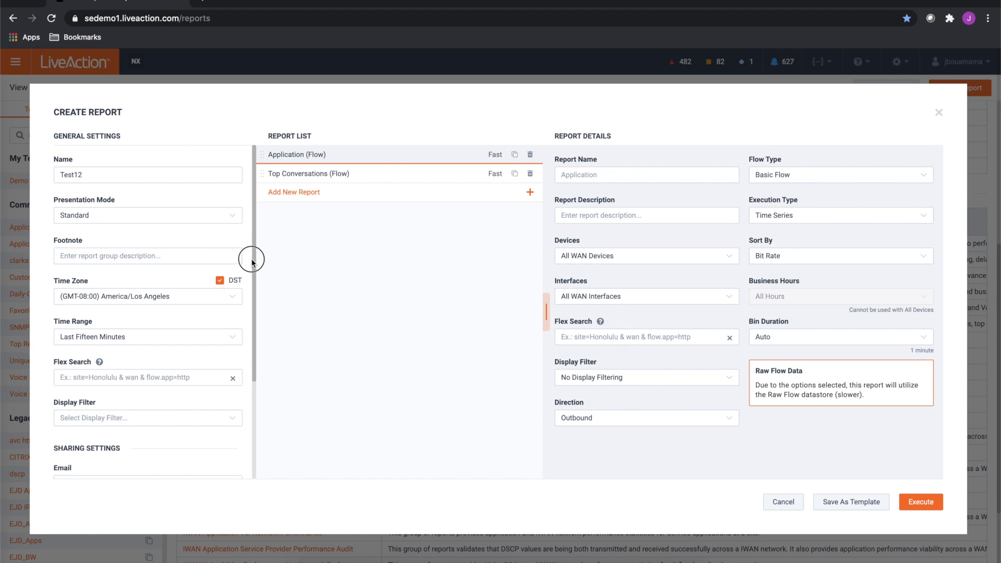
pyautogui.moveTo(253, 362); pyautogui.dragTo(245, 511)
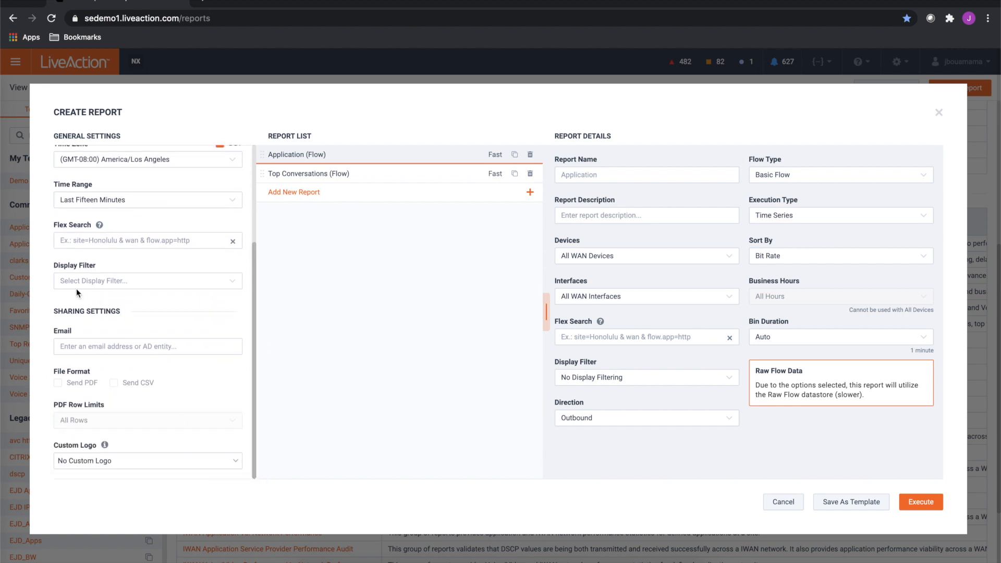
pyautogui.click(115, 280)
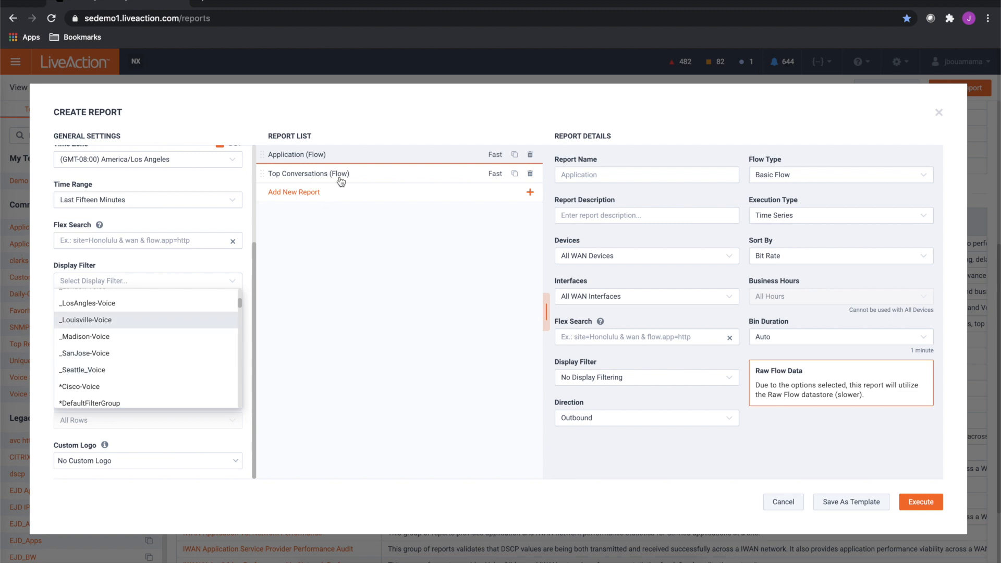
pyautogui.click(114, 386)
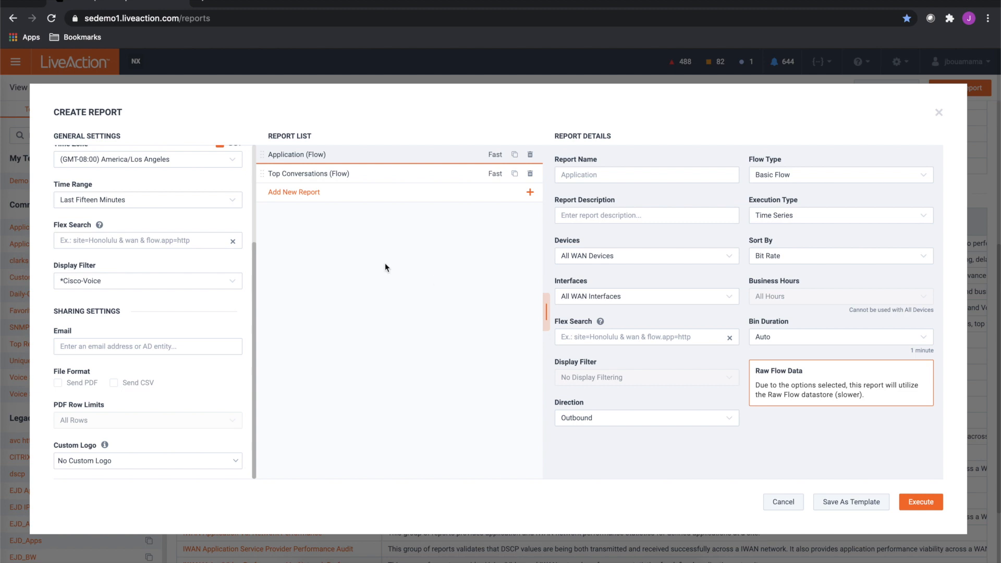
# Set the direction of the Top Conversations report to Outbound
pyautogui.click(309, 174)
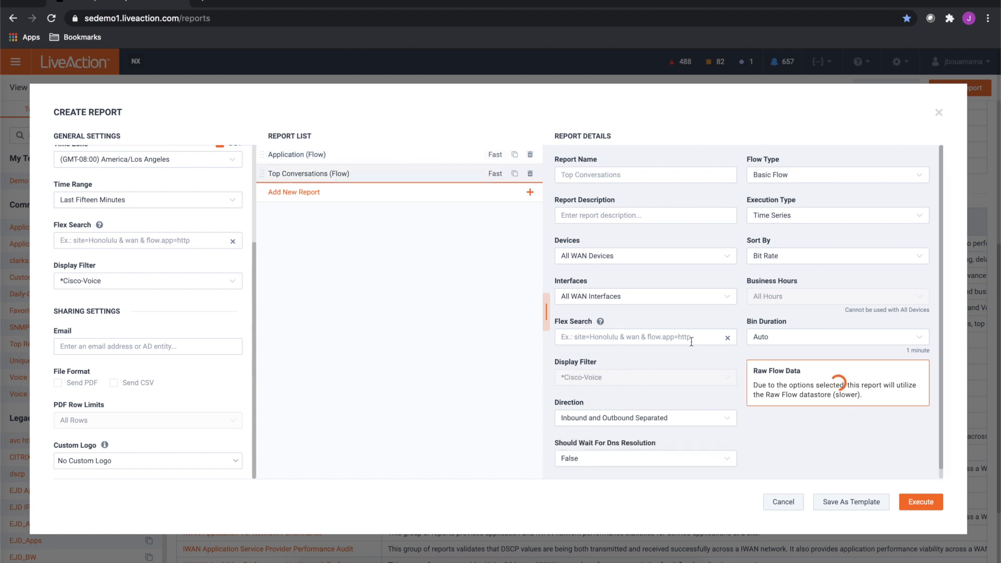
pyautogui.click(686, 420)
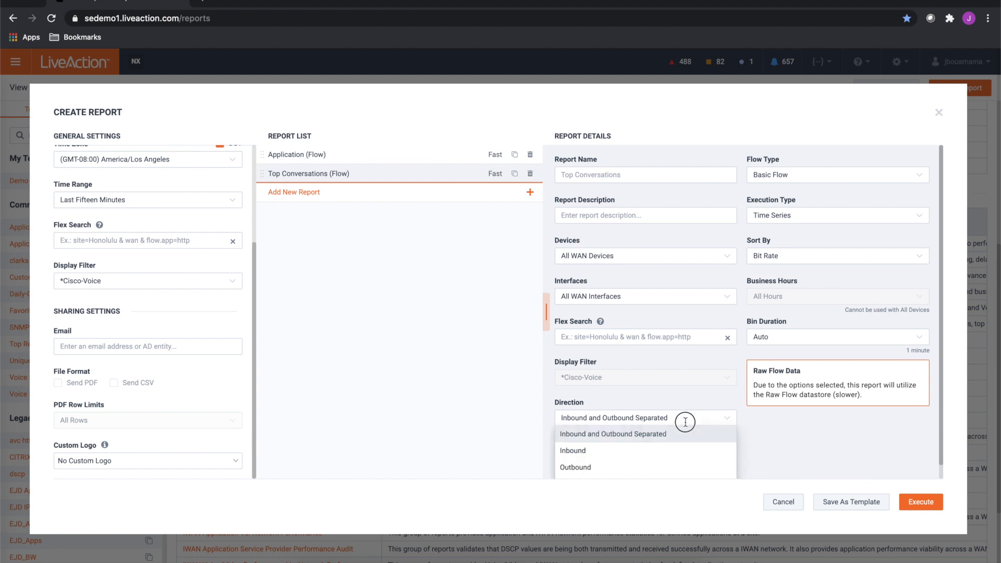
pyautogui.click(600, 452)
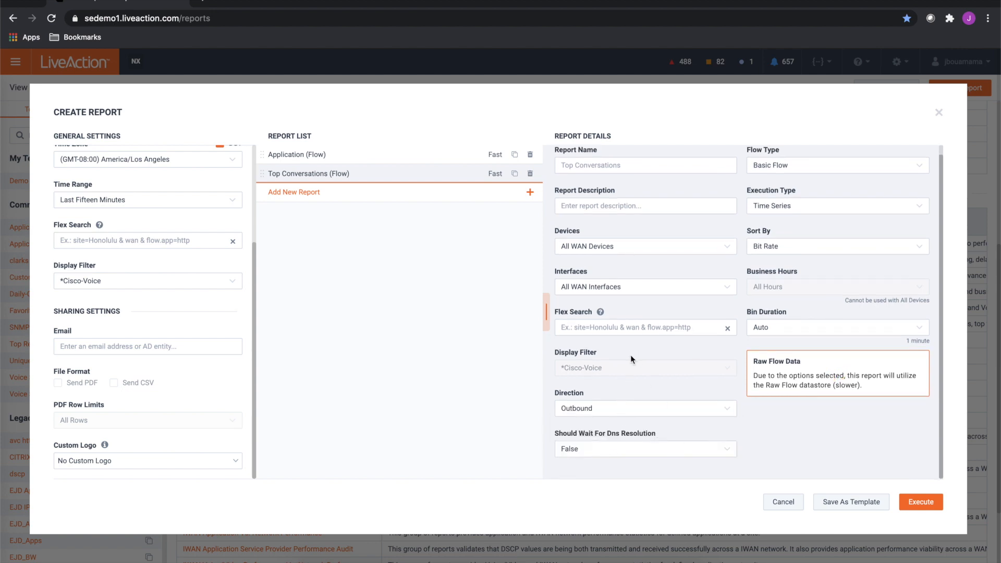
pyautogui.scroll(1, 596, 409)
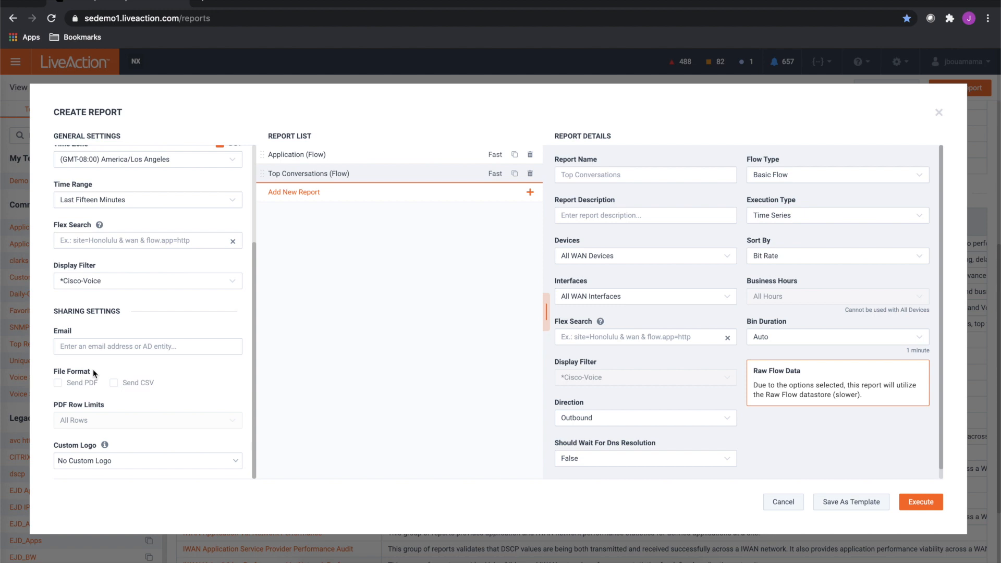
pyautogui.scroll(5, 93, 369)
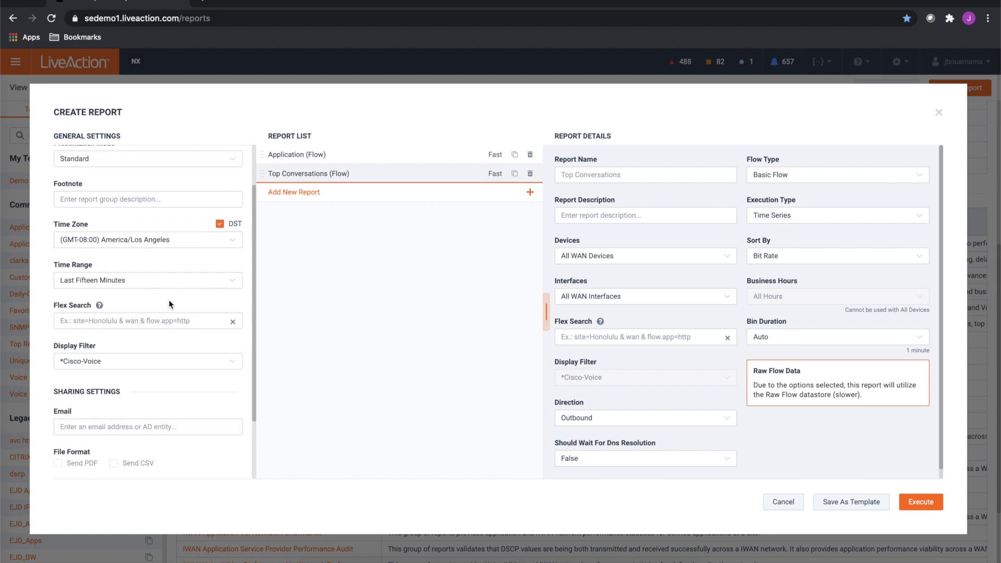
# Set the direction of both the Top Conversations and Application reports to Inbound and Outbound Separated
pyautogui.scroll(-3, 169, 305)
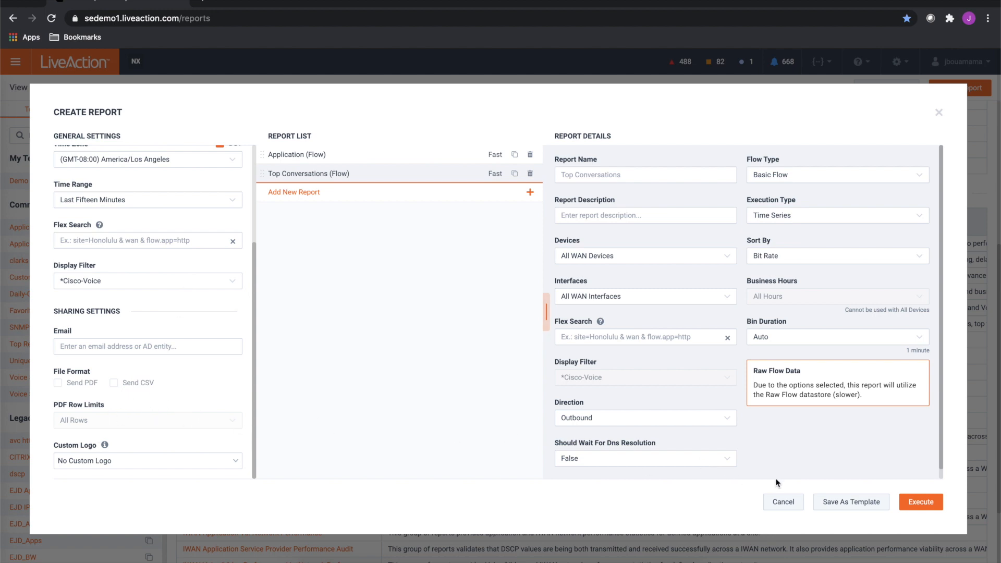
pyautogui.click(583, 427)
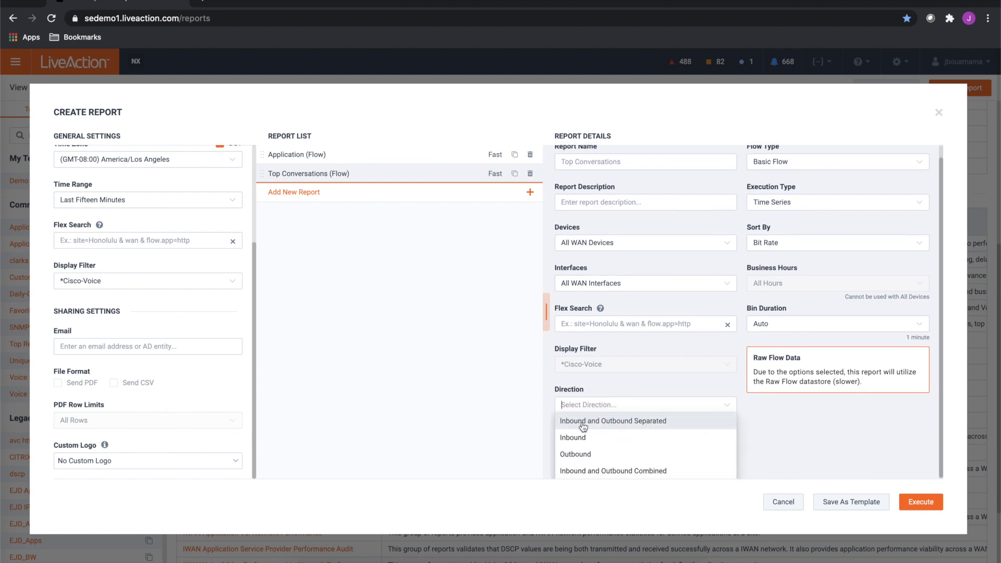
pyautogui.click(646, 419)
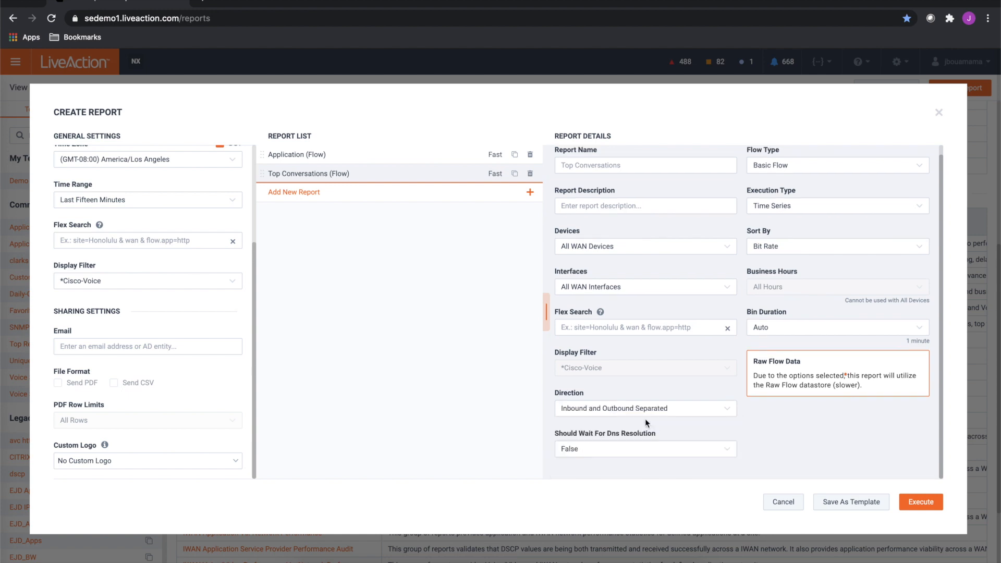
pyautogui.click(302, 161)
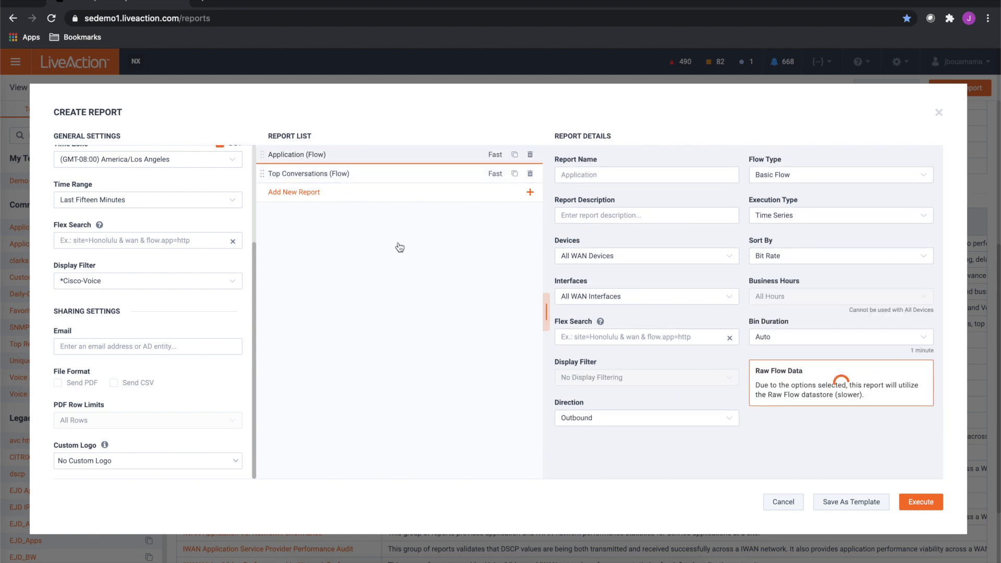
pyautogui.click(593, 420)
pyautogui.click(665, 422)
# Save the Test12 report group as a template and execute it
pyautogui.moveTo(254, 251); pyautogui.dragTo(254, 168)
pyautogui.click(832, 504)
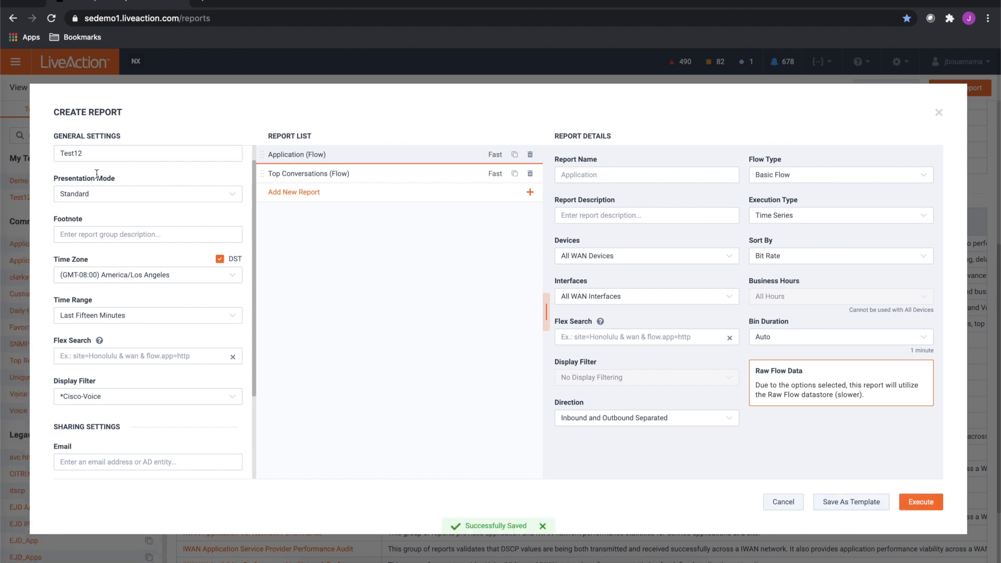
pyautogui.click(921, 502)
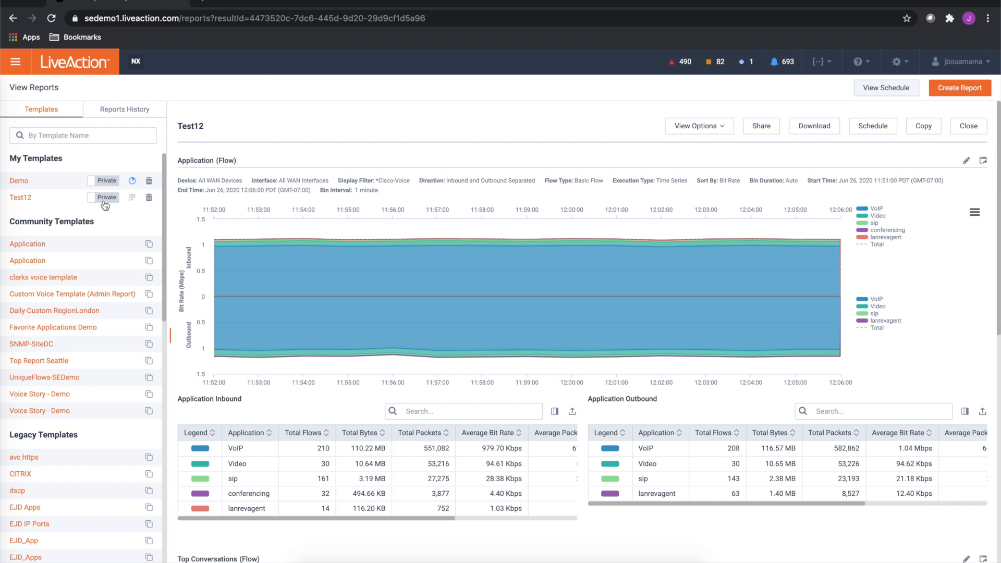
# Make the Test12 template public and review the graphs and tables of its Application and Top Conversations reports
pyautogui.click(105, 201)
pyautogui.scroll(-1, 843, 411)
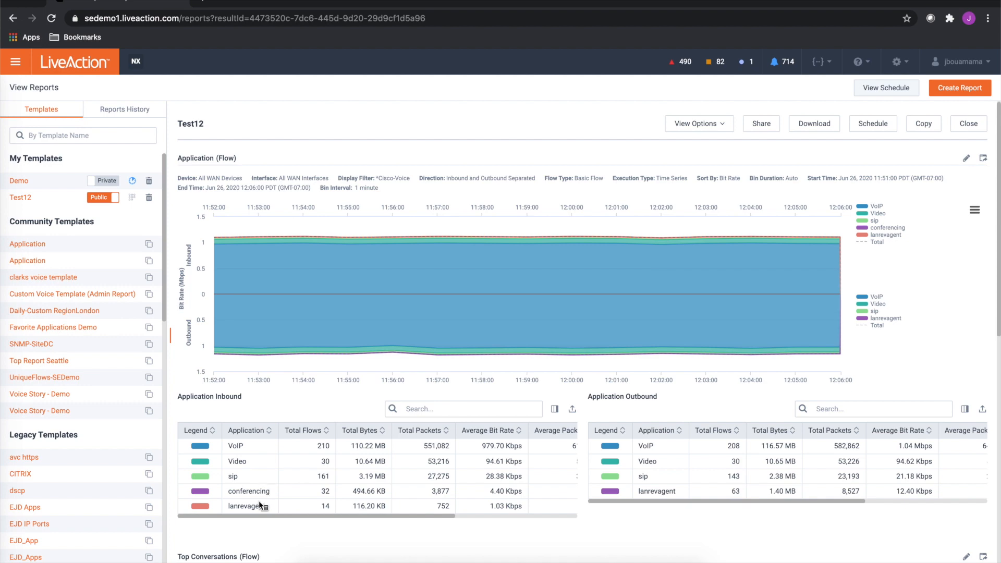
pyautogui.scroll(-4, 860, 476)
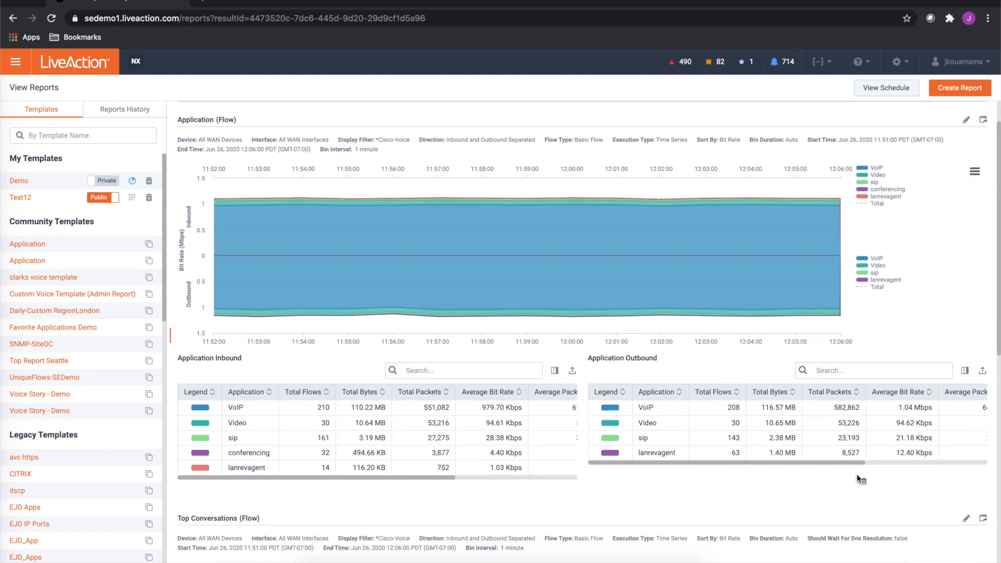
pyautogui.scroll(-1, 862, 474)
pyautogui.scroll(-1, 856, 467)
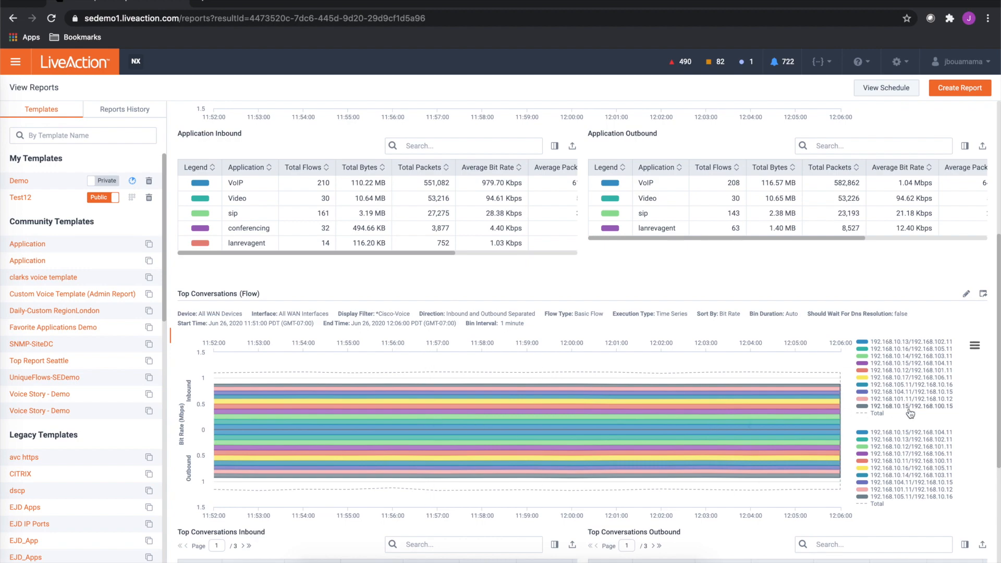
pyautogui.scroll(-3, 712, 495)
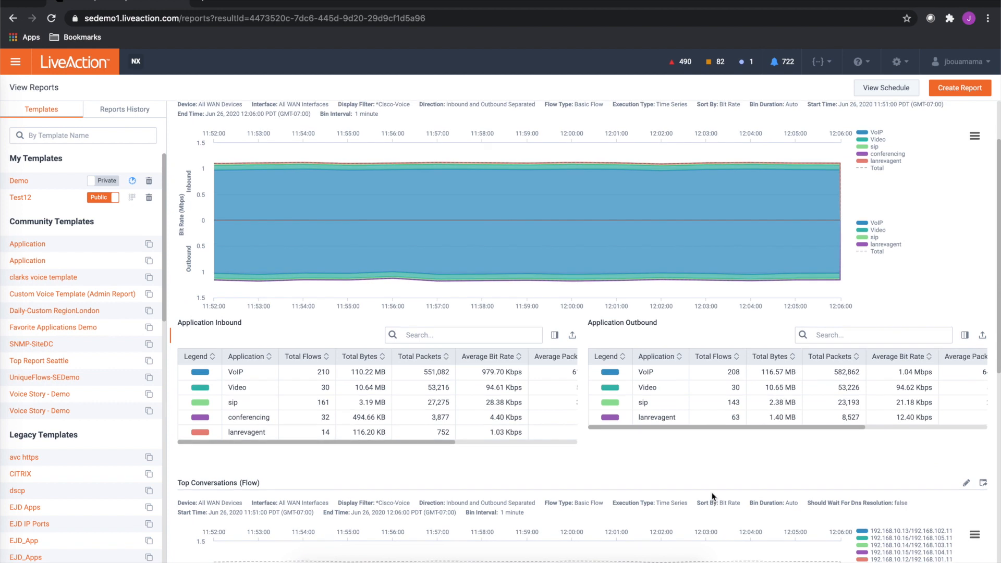
pyautogui.scroll(2, 712, 492)
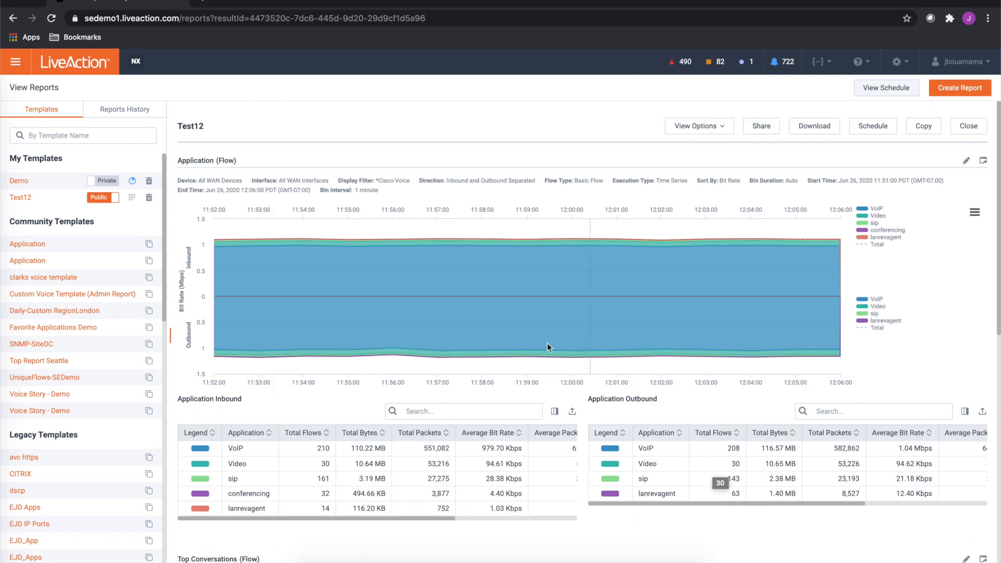
# Hide the report parameters and tables in the Test12 report view and review the remaining graphs
pyautogui.moveTo(840, 296)
pyautogui.click(764, 135)
pyautogui.click(725, 133)
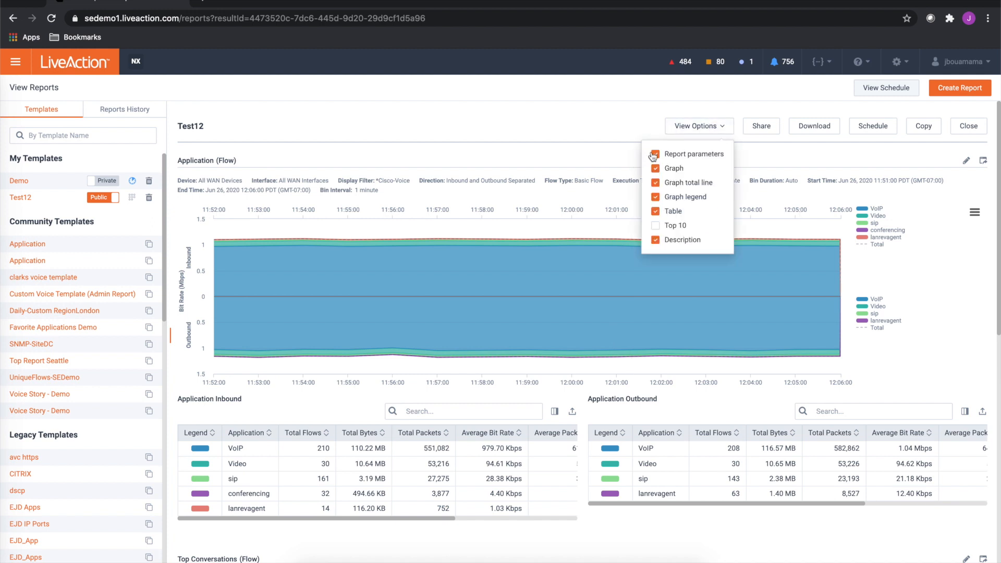
pyautogui.click(655, 155)
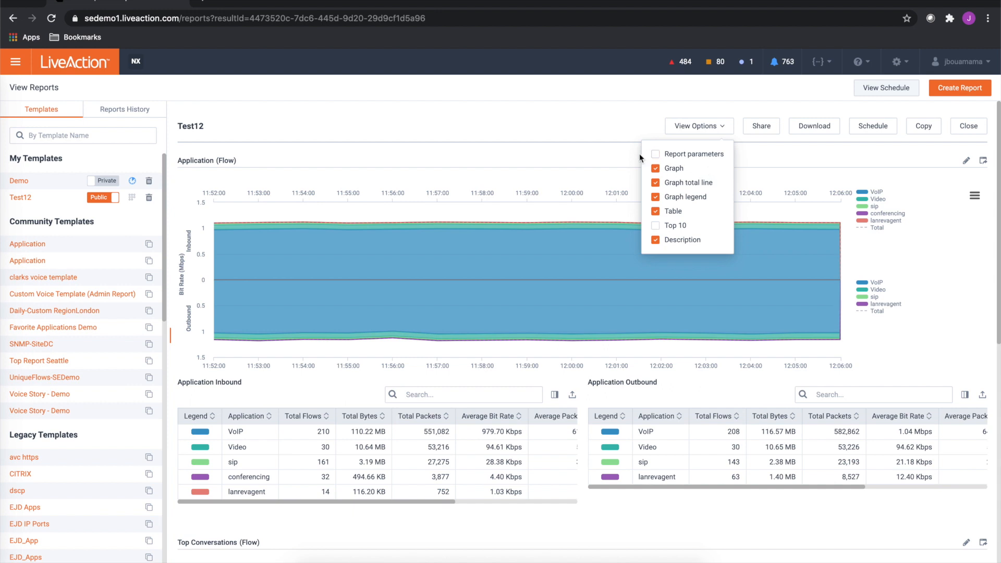
pyautogui.click(655, 212)
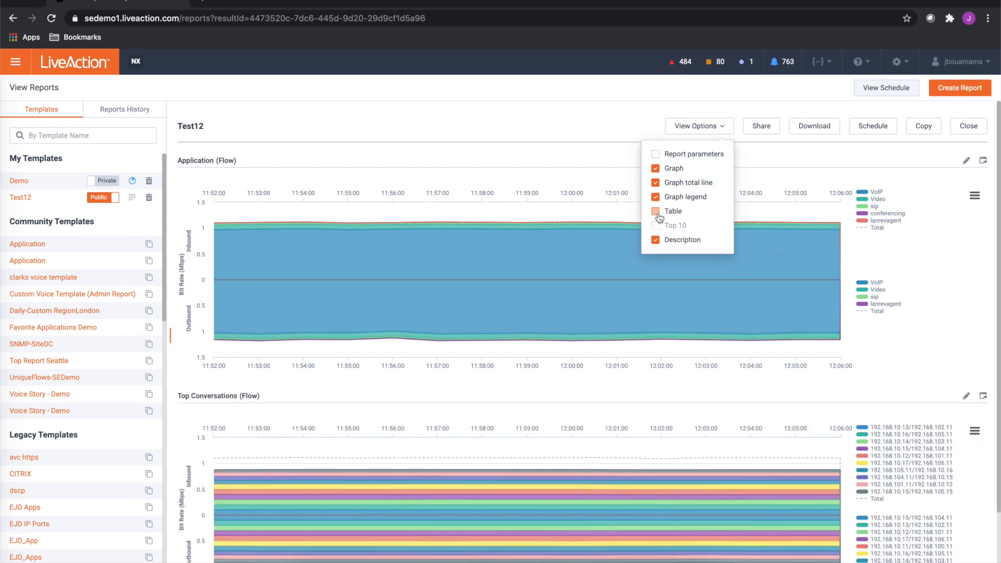
pyautogui.click(716, 126)
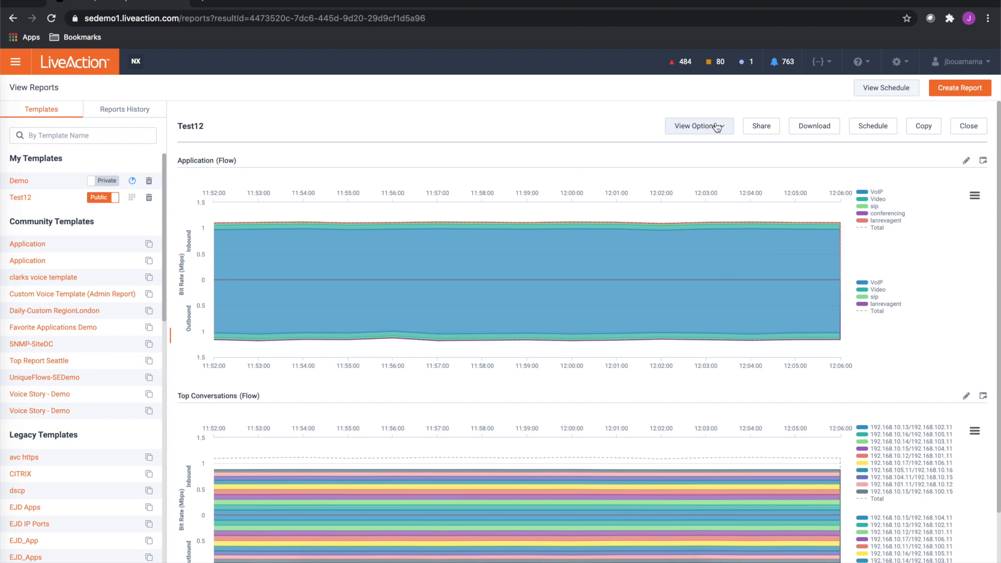
pyautogui.scroll(-1, 756, 426)
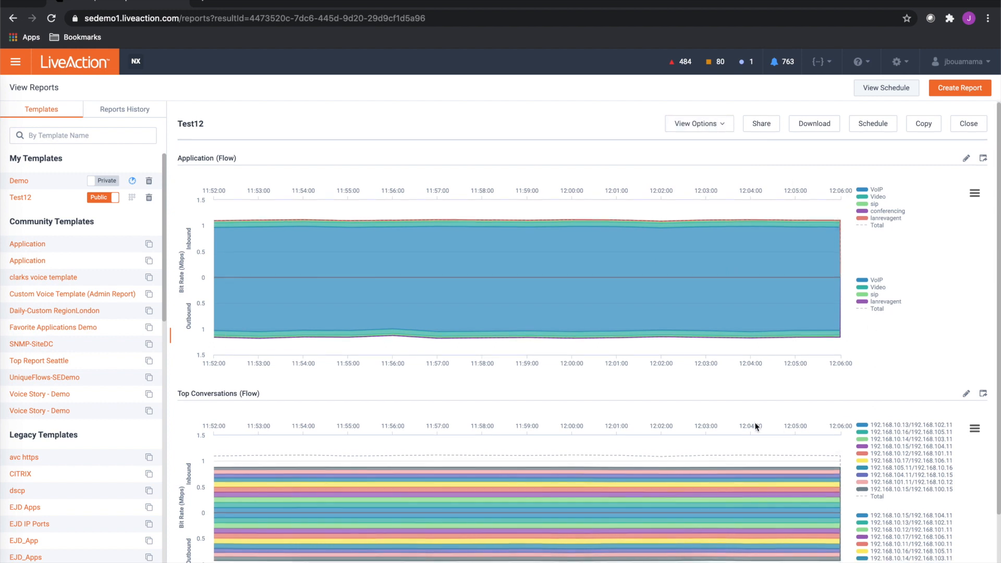
pyautogui.scroll(-1, 756, 425)
pyautogui.scroll(-1, 756, 425)
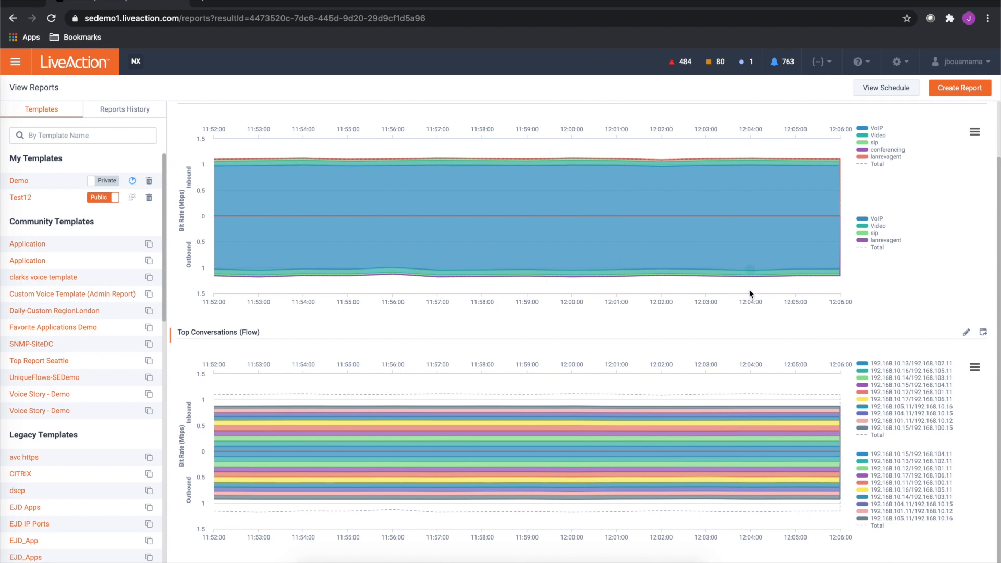
pyautogui.scroll(2, 470, 349)
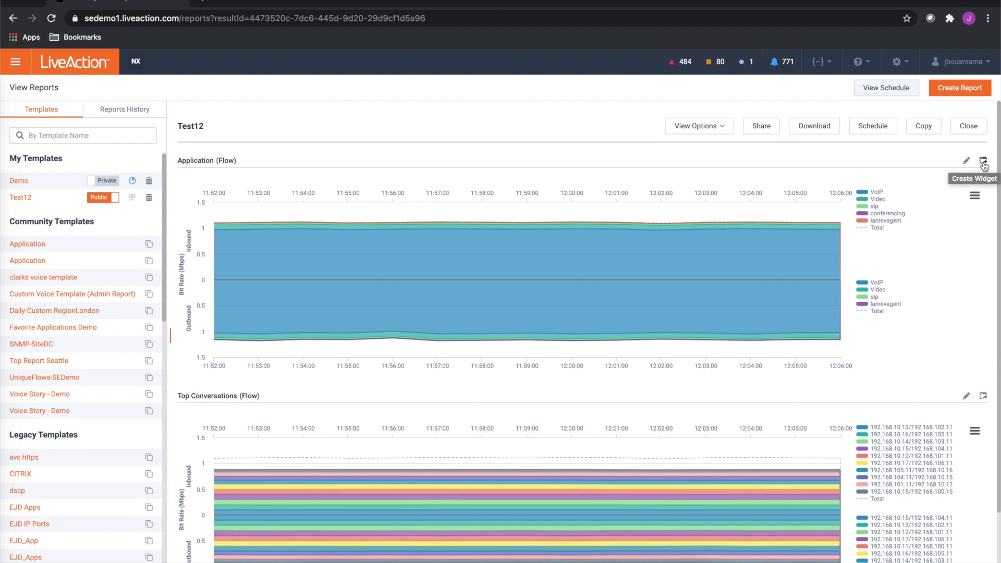
# Open the schedule settings of the Test12 template and set the report to run Daily
pyautogui.click(134, 199)
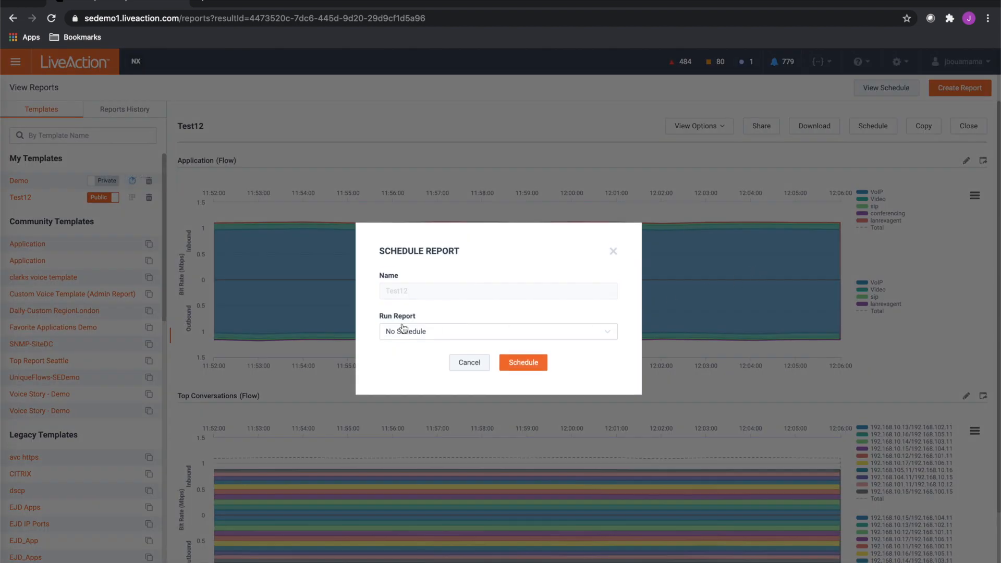
pyautogui.click(404, 332)
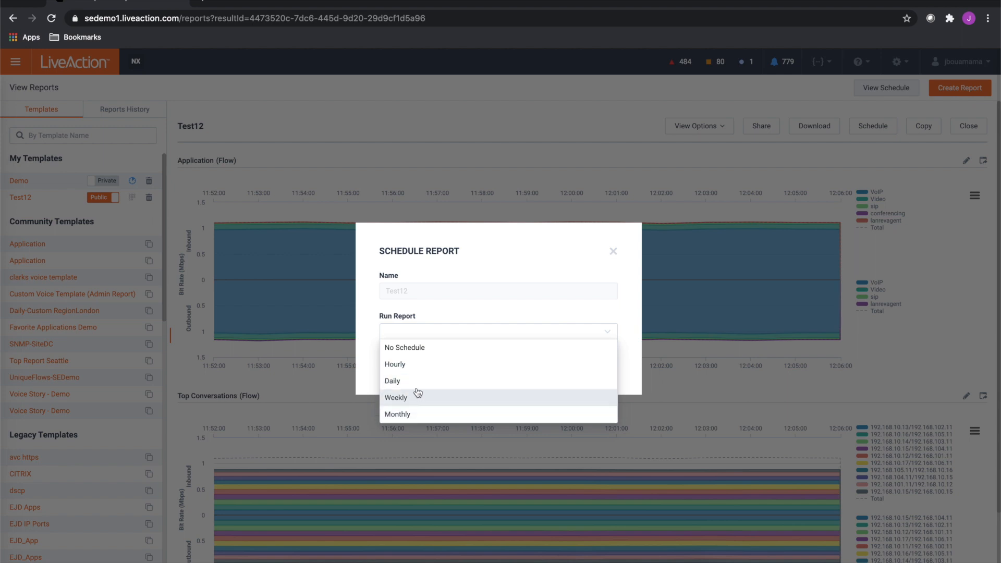
pyautogui.click(411, 365)
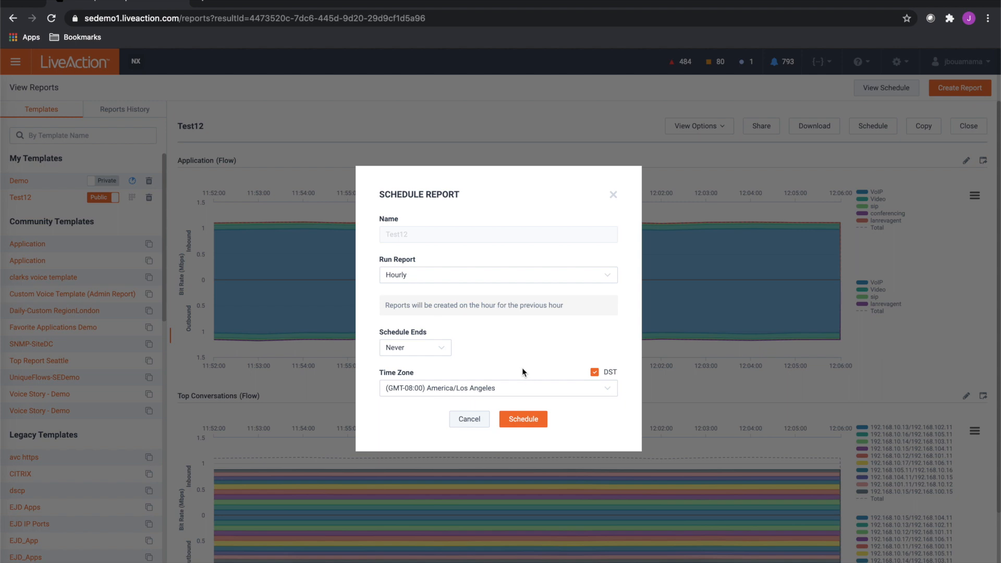
pyautogui.click(407, 273)
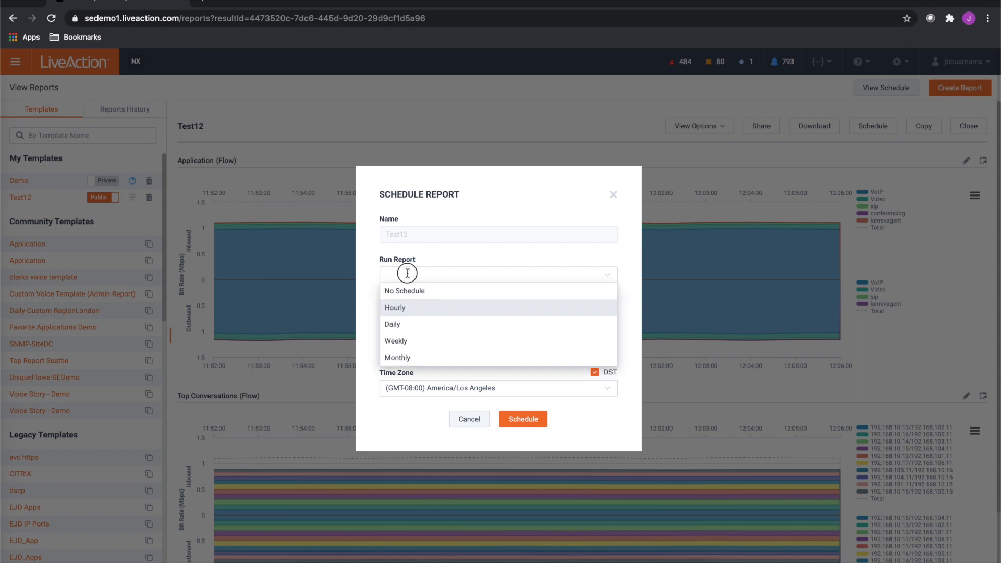
pyautogui.click(407, 325)
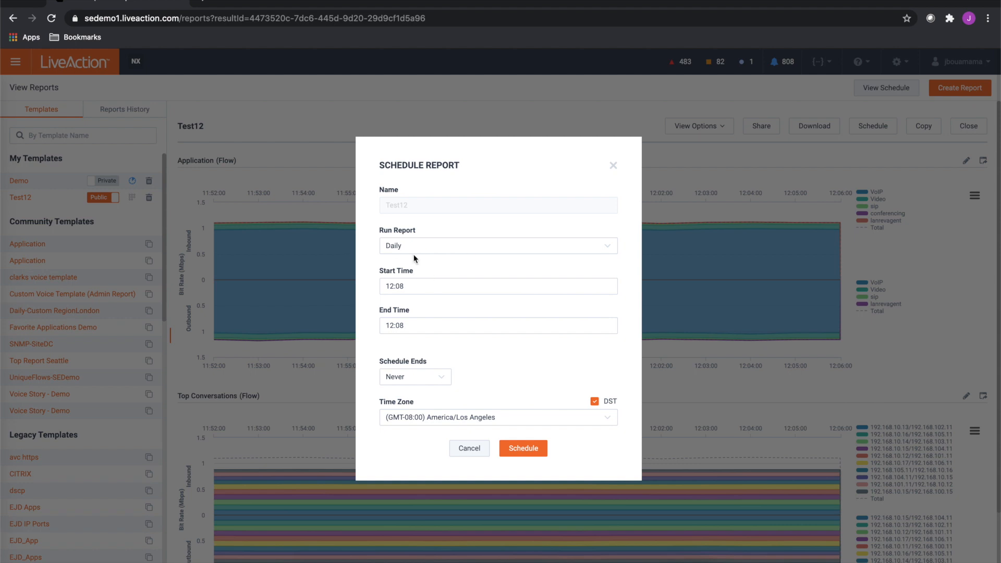
# Set the daily schedule's start time to 04:00 and its end time to 05:00
pyautogui.moveTo(410, 286); pyautogui.dragTo(366, 290)
pyautogui.write('04')
pyautogui.press('BackSpace')
pyautogui.write('00')
pyautogui.click(414, 327)
pyautogui.doubleClick(411, 325)
pyautogui.write('05:00')
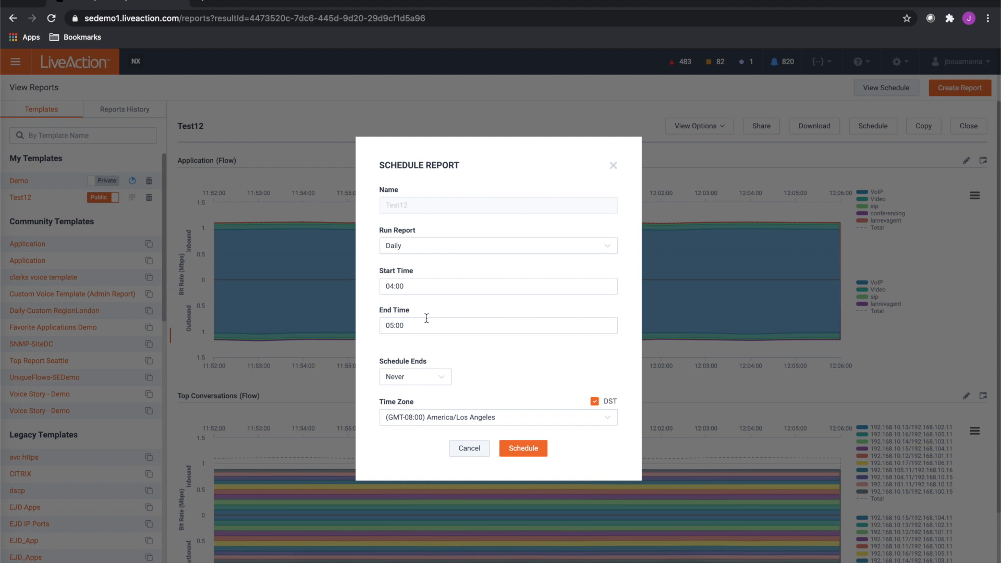